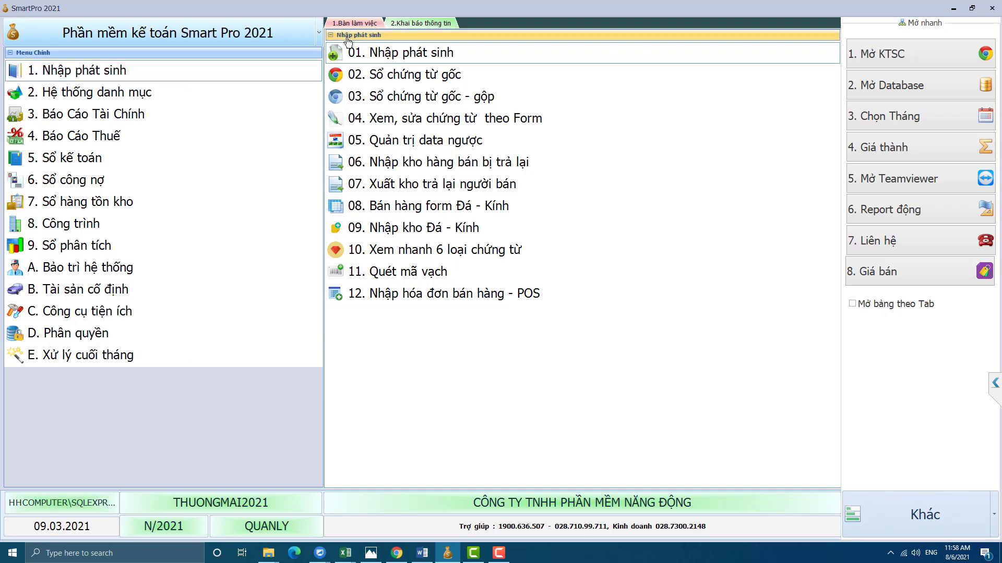
Open the parameter settings (Cài đặt thông số) and filter the parameter names by "KHẾ ƯỚC"
left_click(428, 22)
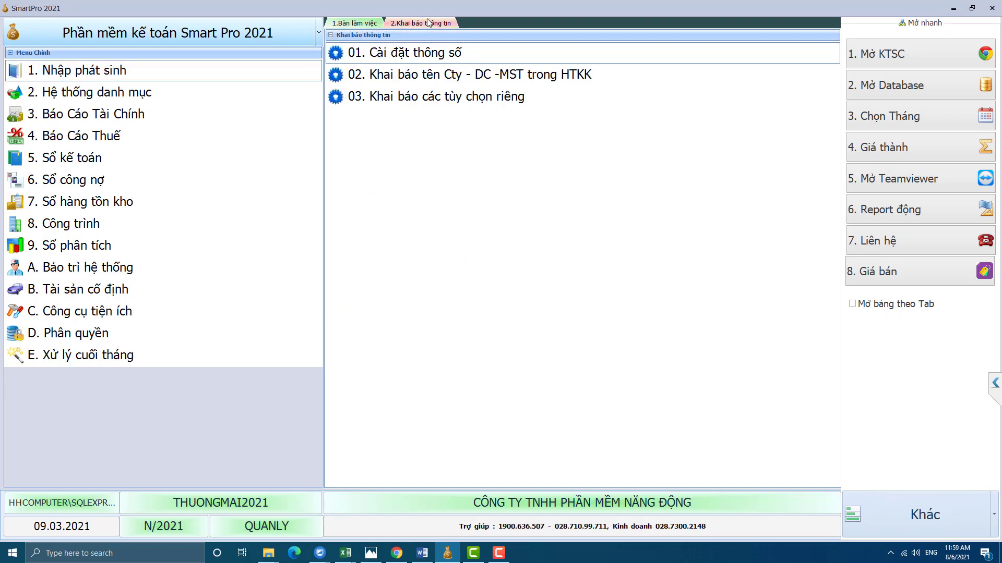
left_click(419, 52)
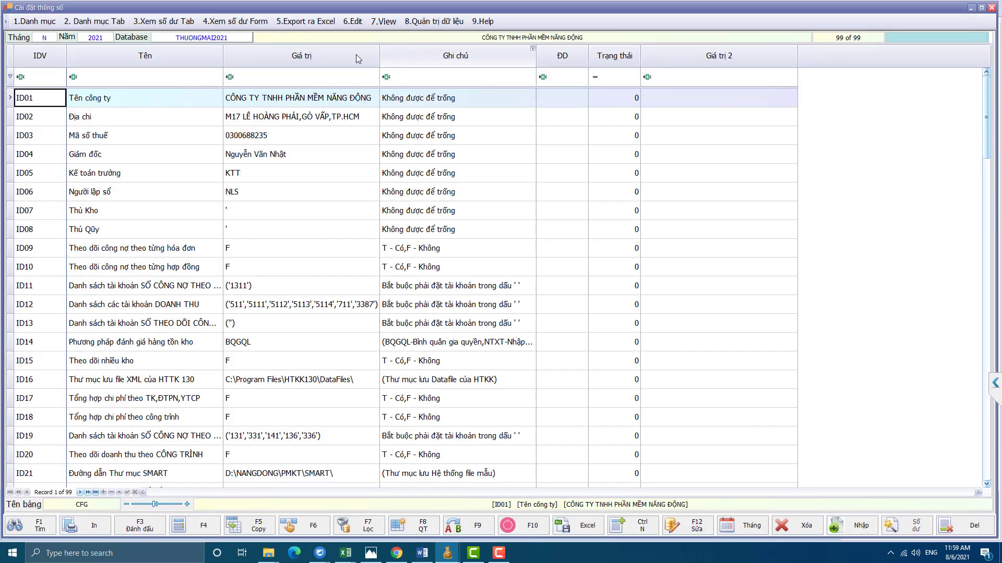
left_click(183, 78)
type("KHẾ ")
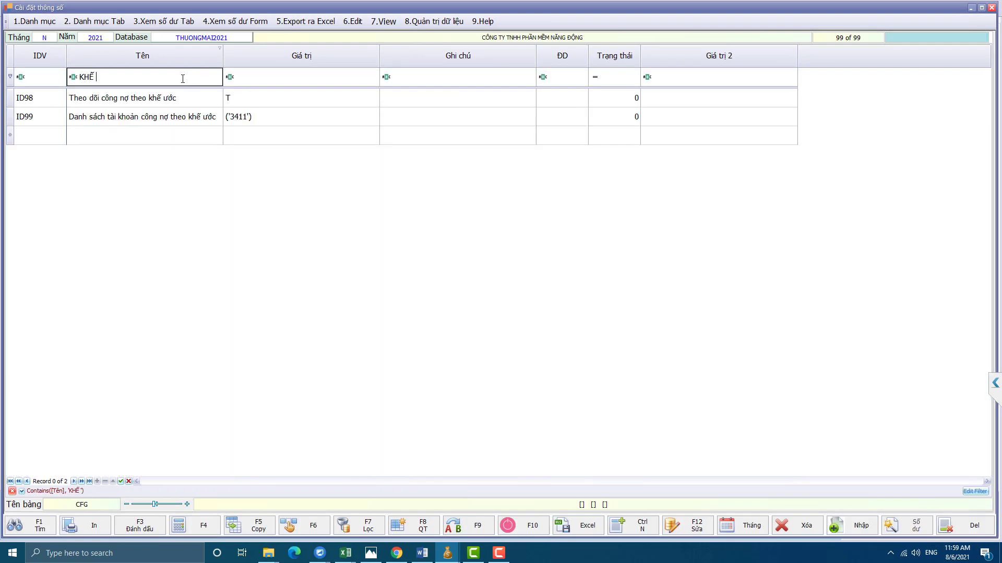
type("ƯƠcs")
key("Down")
key("Right")
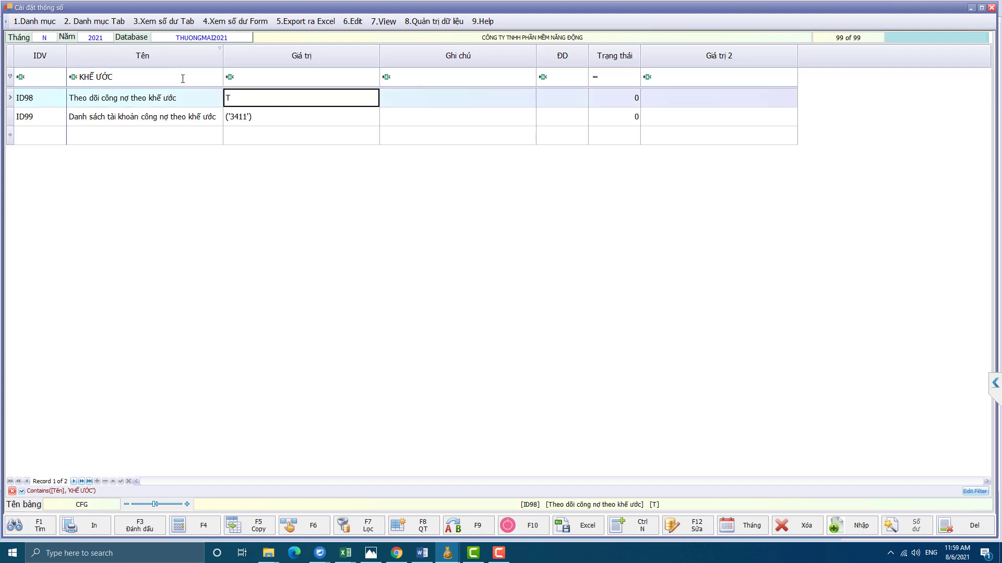
Examine the values of loan-note parameters ID98 and ID99, then close the parameter settings
key("Down")
key("Up")
key("Down")
key("Up")
key("Down")
key("Down")
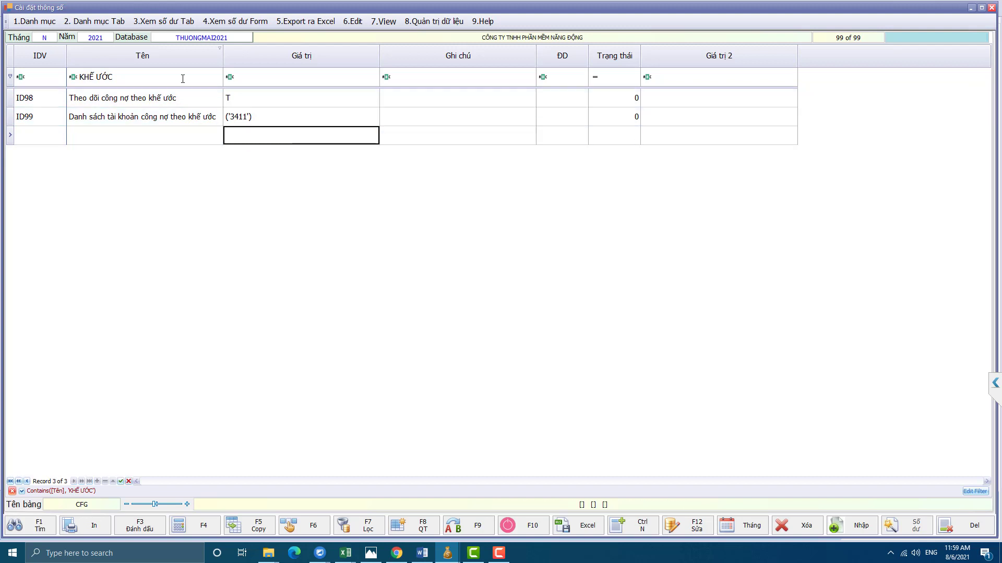
key("Up")
key("Down")
key("Up")
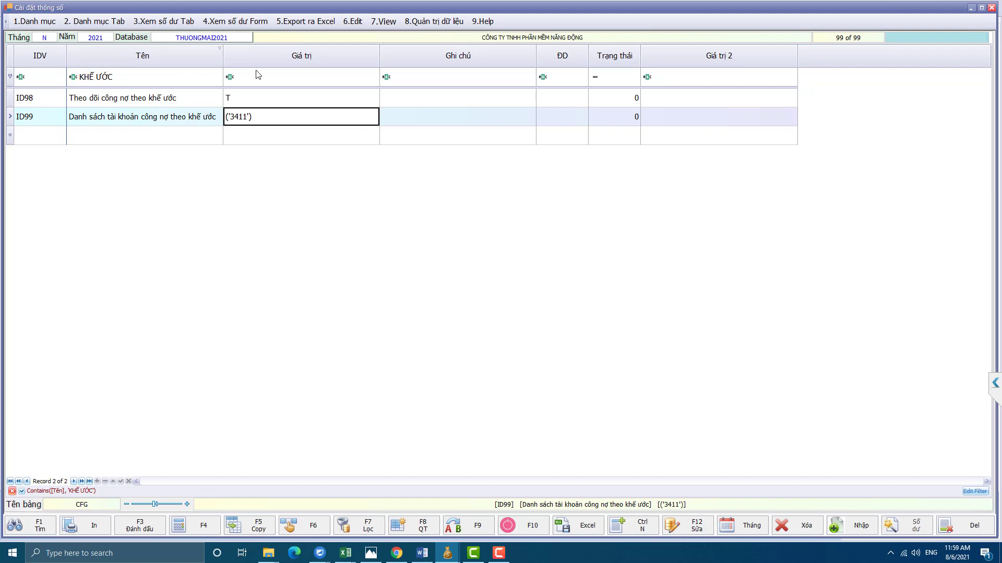
left_click(283, 106)
left_click(287, 116)
left_click(991, 8)
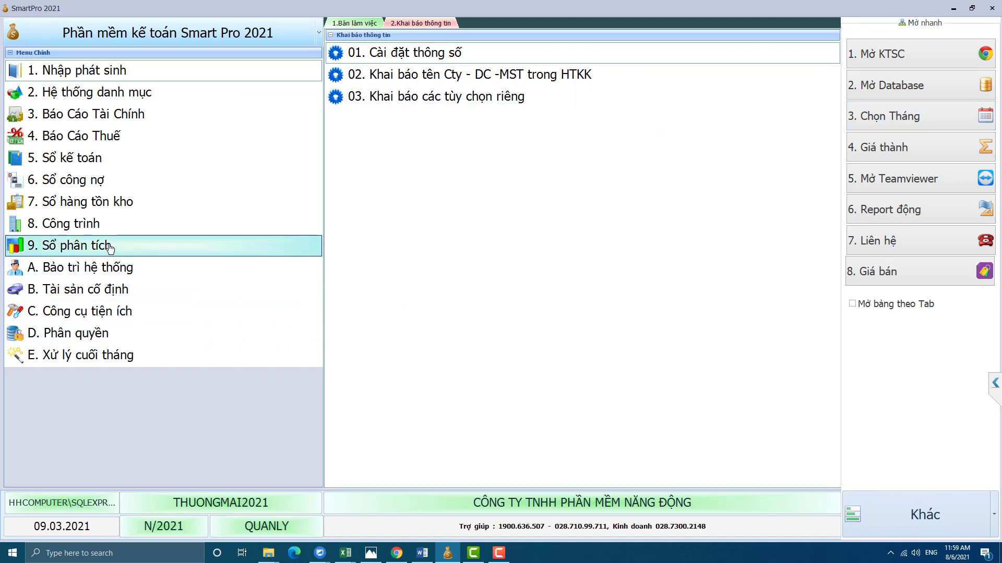
left_click(105, 92)
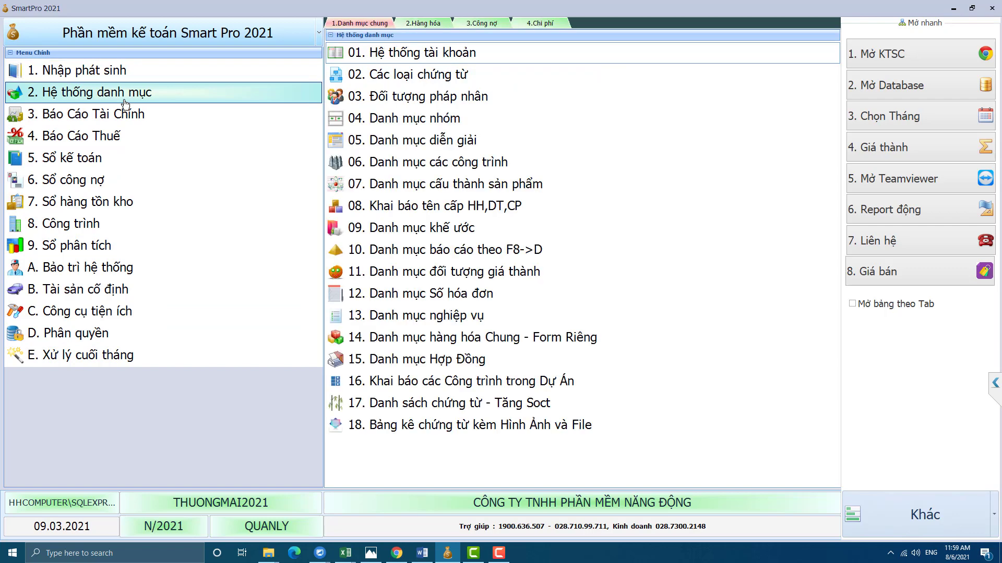
double_click(451, 360)
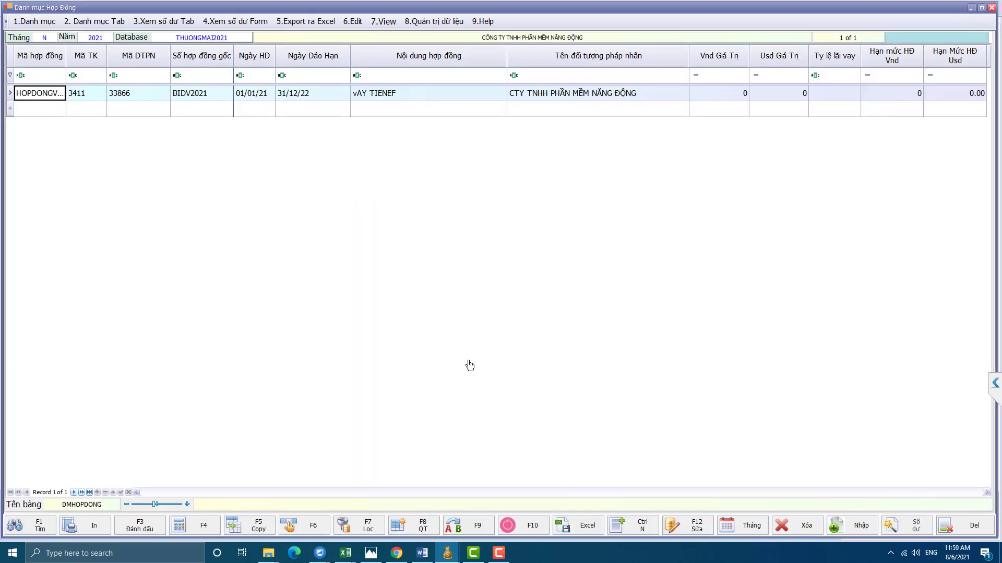
key("ctrl+n")
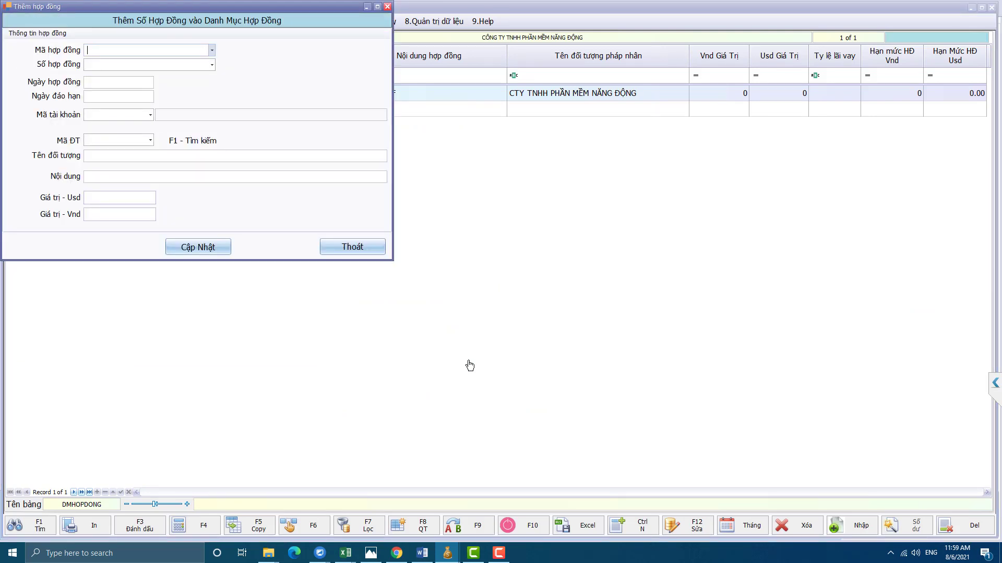
type("HDVAYSCB")
key("Return")
type("SCB01012021")
key("Return")
left_click(368, 246)
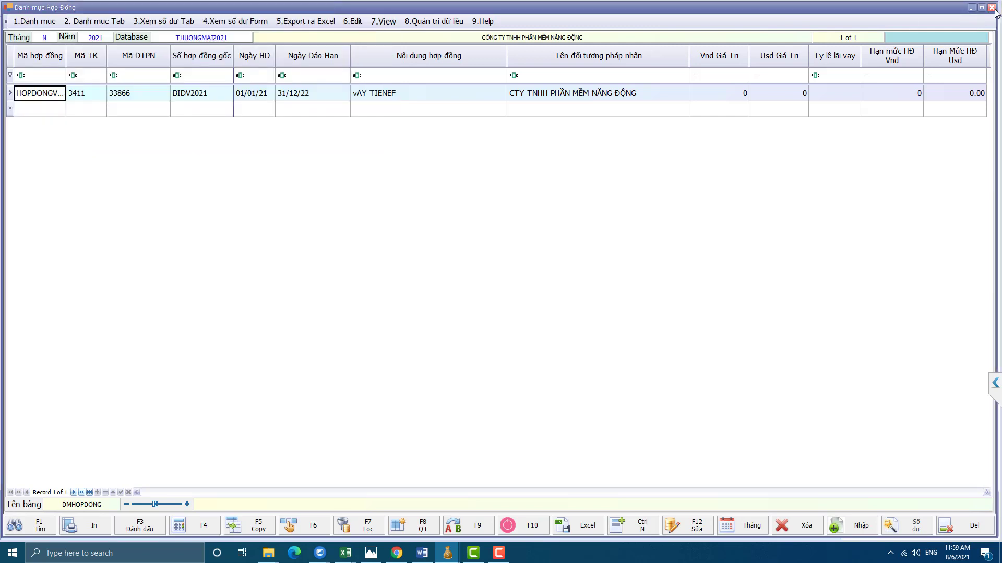
left_click(990, 7)
Add "NGÂN HÀNG SACOMBANK" with object code SACOMBANK to the legal-entity catalog (Đối tượng pháp nhân) and close the catalog
left_click(190, 96)
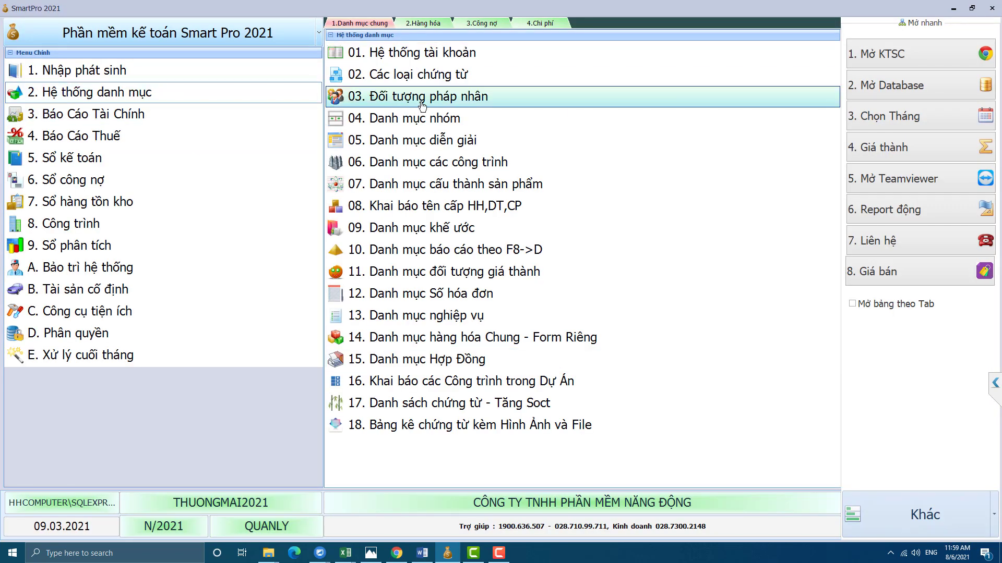
left_click(422, 97)
key("ctrl+n")
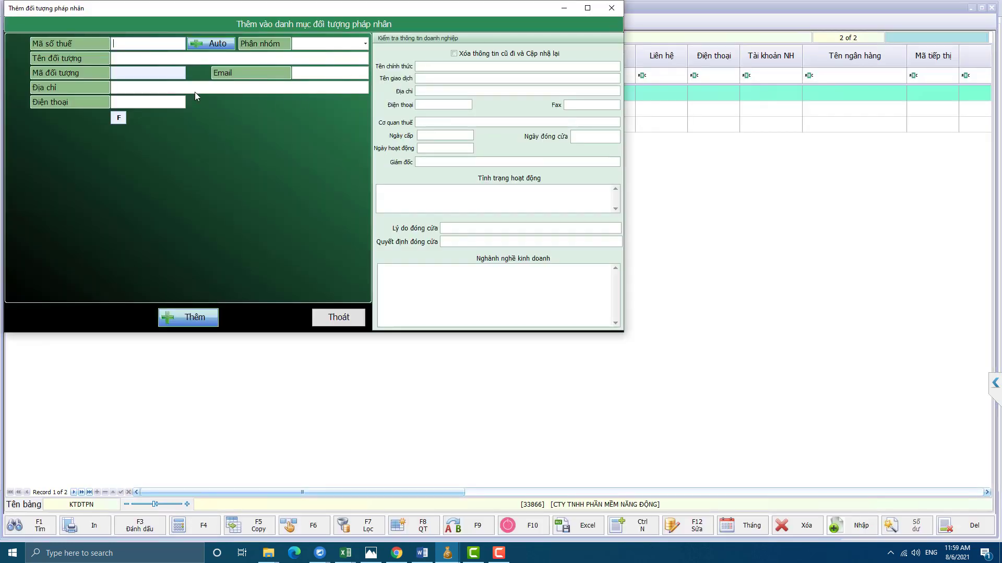
type("NGÂN HÀNG SACOMBANK")
key("Tab")
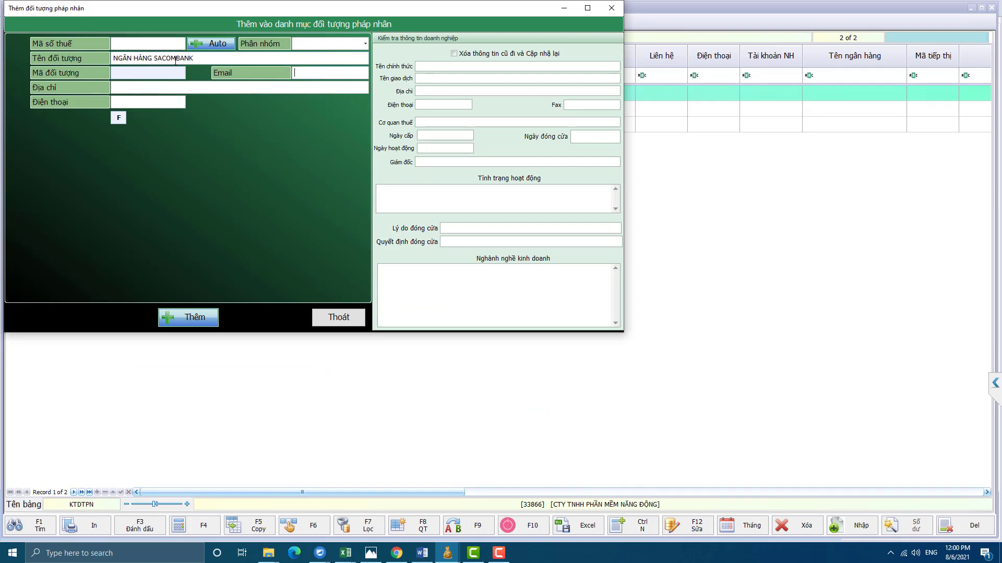
left_click(162, 73)
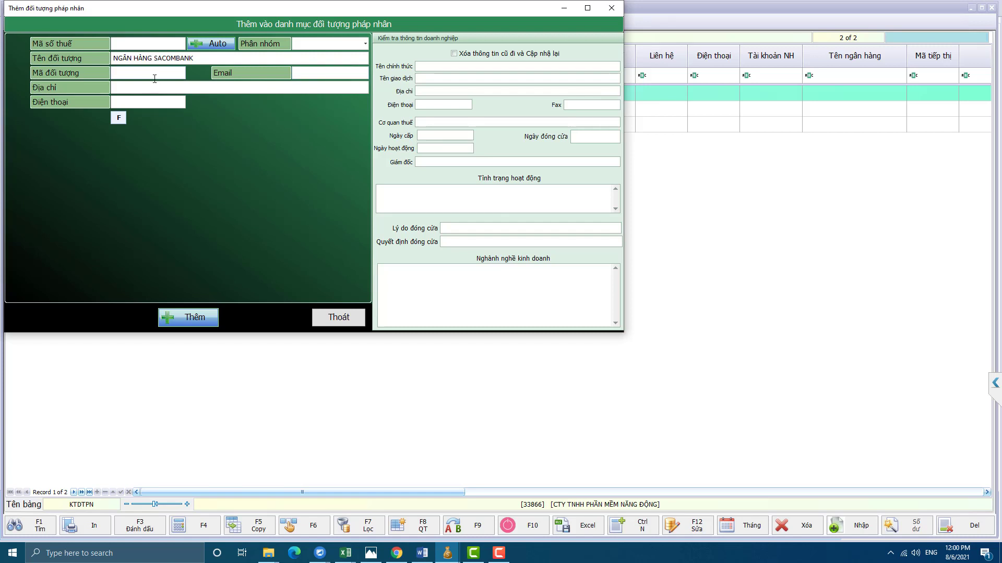
type("SACOMBANK")
left_click(194, 316)
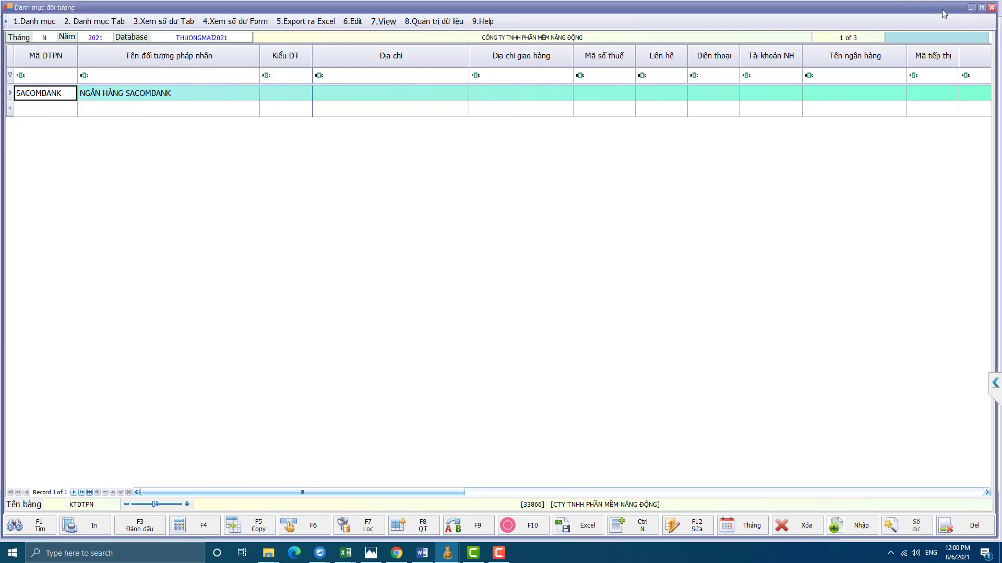
left_click(991, 7)
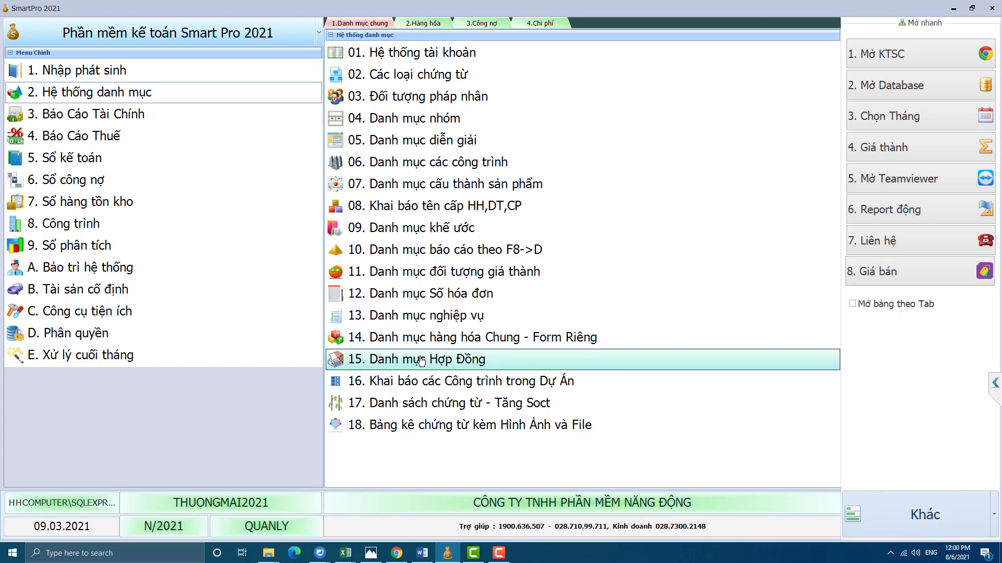
Start a new entry in the contract catalog (Danh mục Hợp Đồng) with contract code SCB01012021 and contract number HD01012021SCB
left_click(421, 360)
key("ctrl+n")
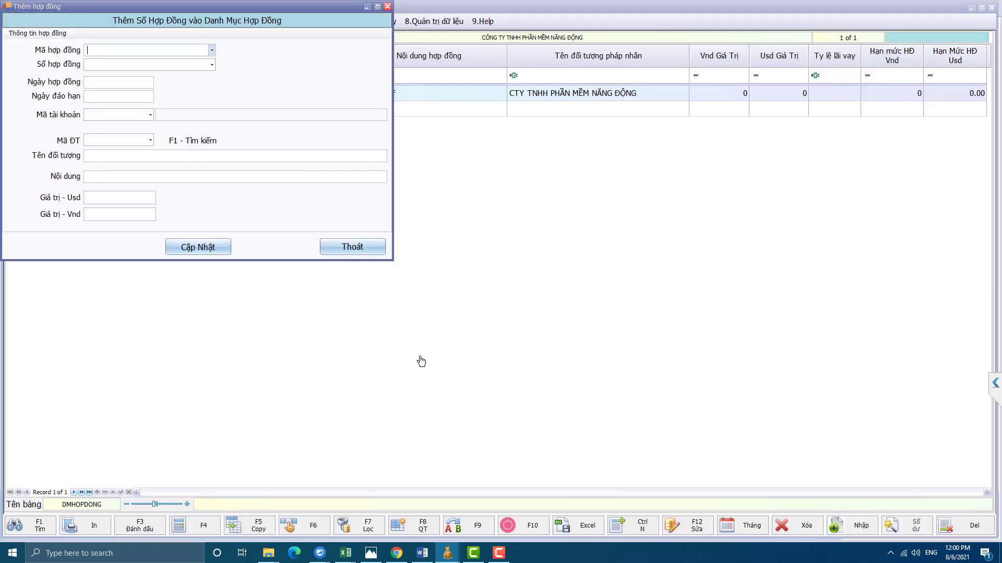
type("SCB01012021")
left_click(134, 65)
type("HD01012021SCB")
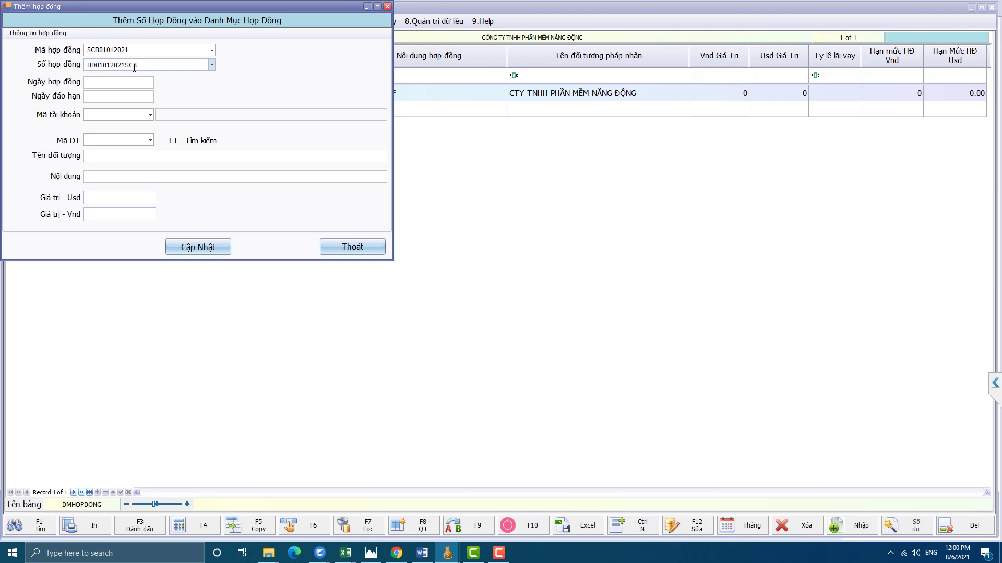
Set the contract date to 01/01/2021 and the maturity date to 31/12/2022
key("Tab")
type("31")
key("BackSpace")
key("BackSpace")
type("01/01/2021")
key("Tab")
type("31/12/")
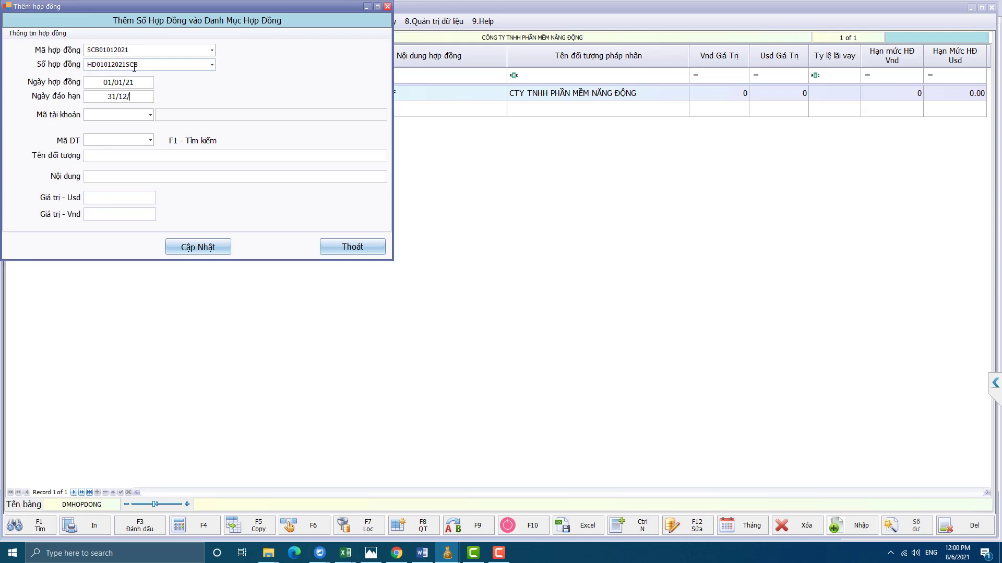
type("2022")
key("Tab")
Assign account code 3411 and the object SACOMBANK to the contract
type("3411")
key("Tab")
key("Tab")
left_click(150, 139)
left_click(126, 184)
key("Tab")
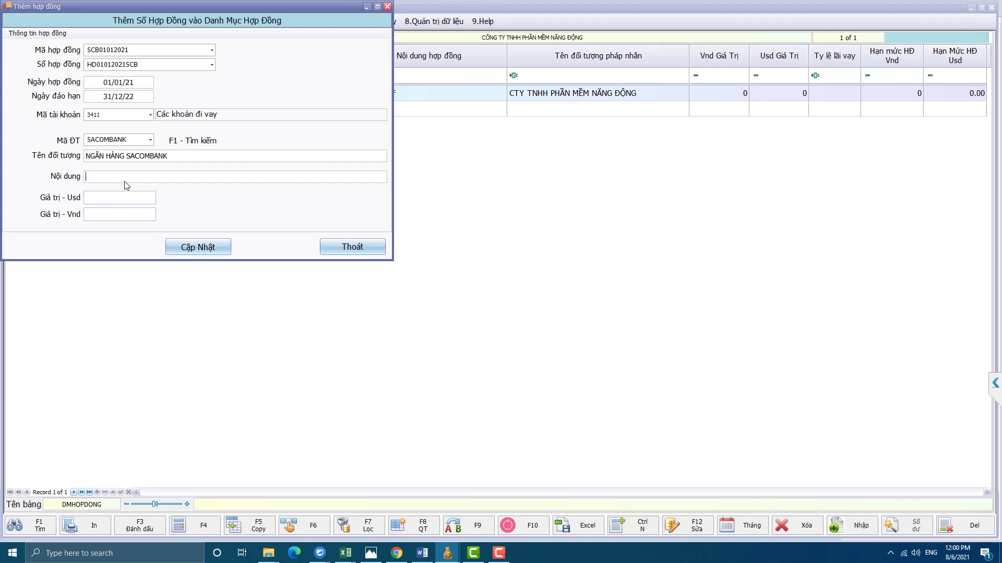
Enter "VAY TIỀN DỰ ÁN" as the contract's description
type("vAY TIỀ")
key("BackSpace")
key("BackSpace")
key("BackSpace")
key("BackSpace")
key("BackSpace")
key("BackSpace")
key("BackSpace")
type("VAY")
type(" TIỀN DỰ AN")
Save the contract with a value of 1,000,000,000 VND and close the contract catalog
type("1,000,000,0")
type("00")
key("Return")
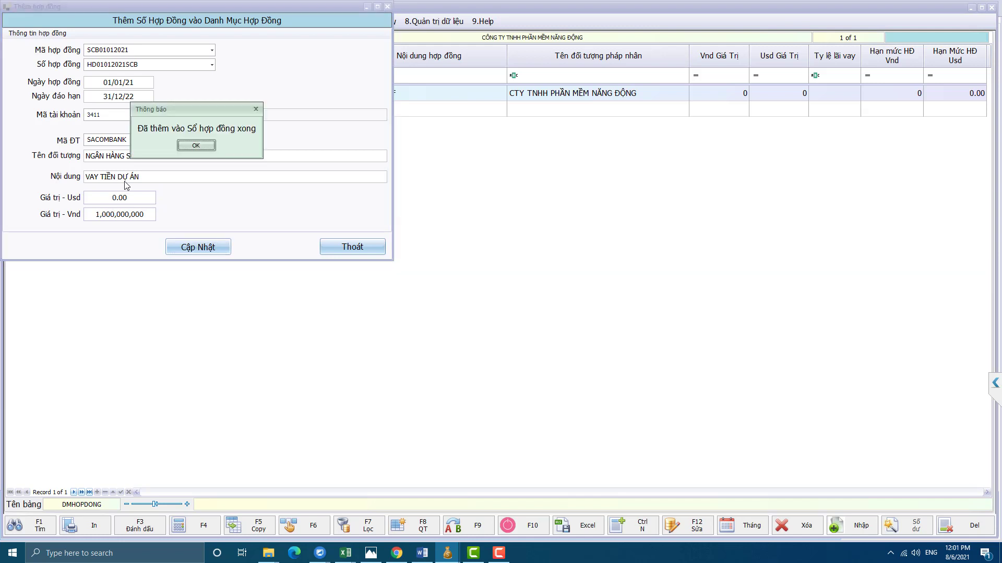
key("Return")
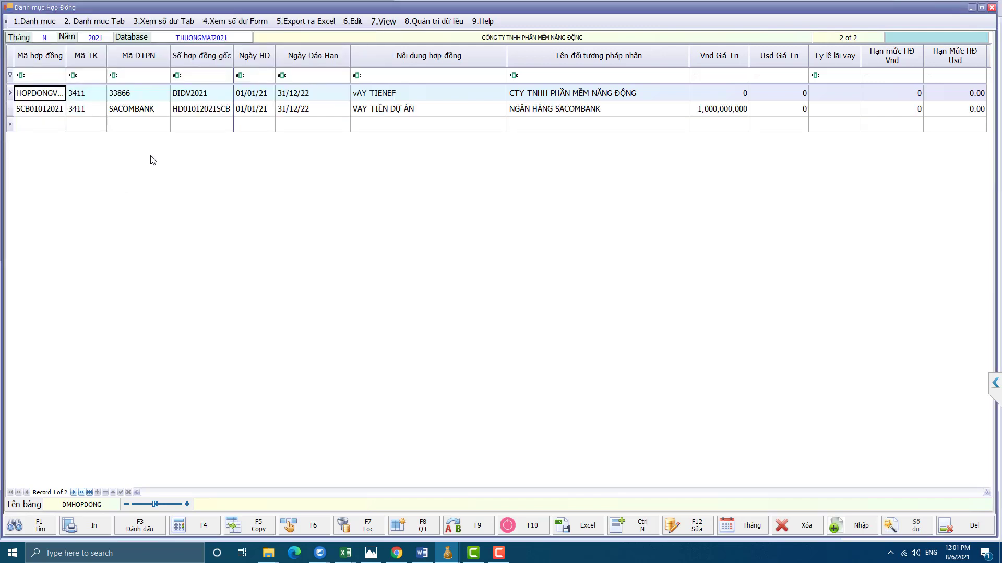
left_click(175, 110)
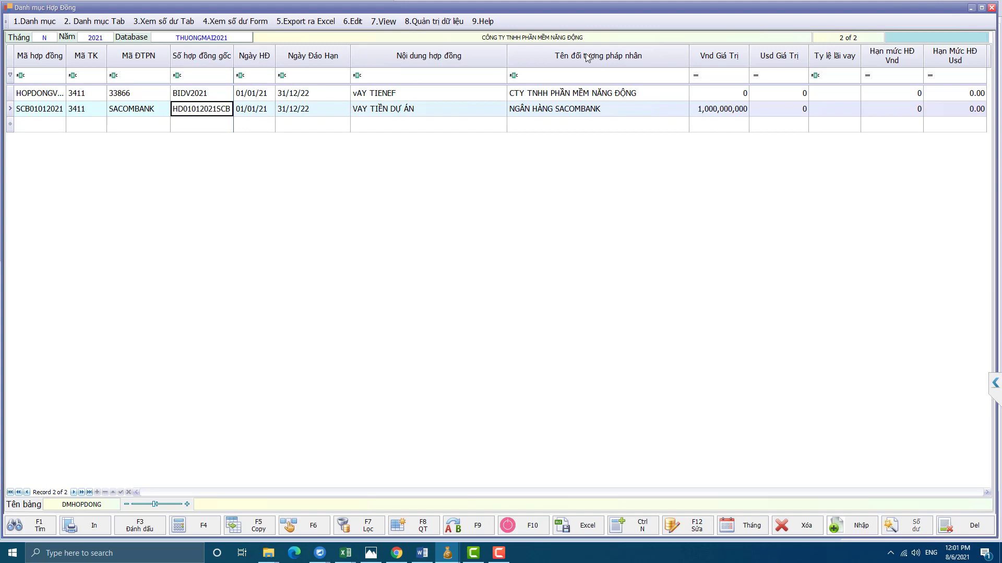
left_click(991, 7)
Start a new loan note in the Danh mục khế ước catalog, numbered KUVAY01012021 and dated 01/01/2021
left_click(371, 242)
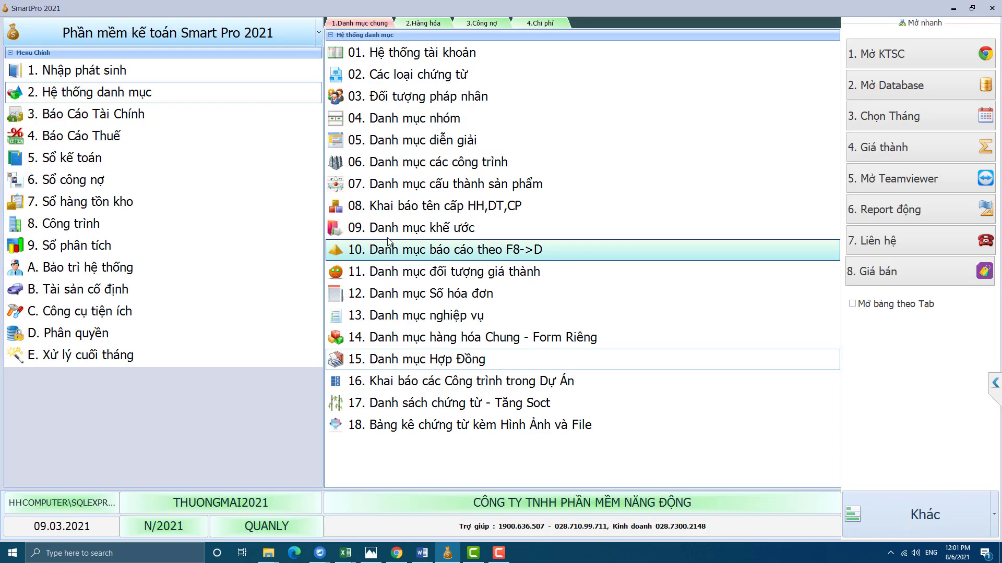
left_click(414, 166)
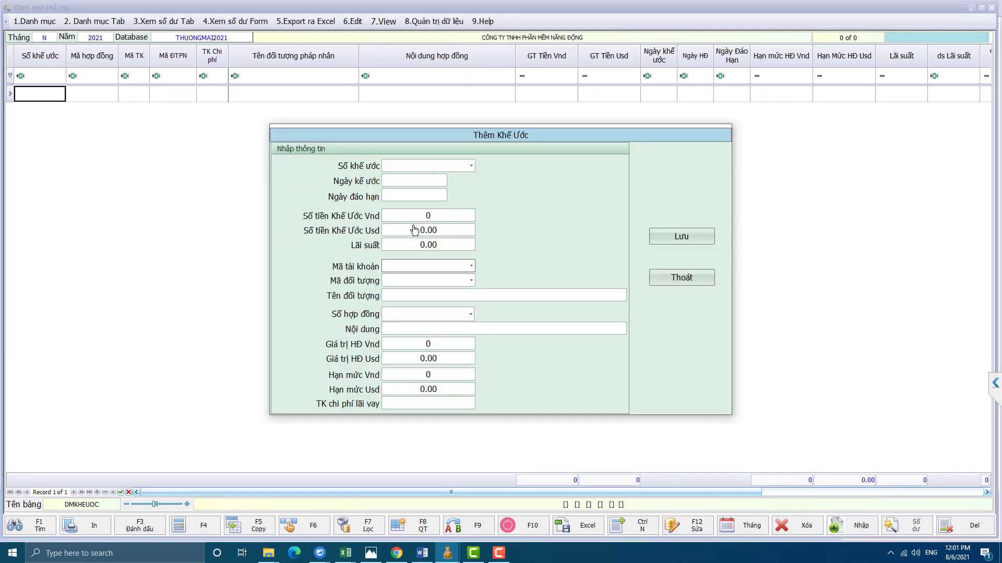
type("KUVAY01012021")
key("Return")
type("01/01/2021")
key("Return")
type("28/0")
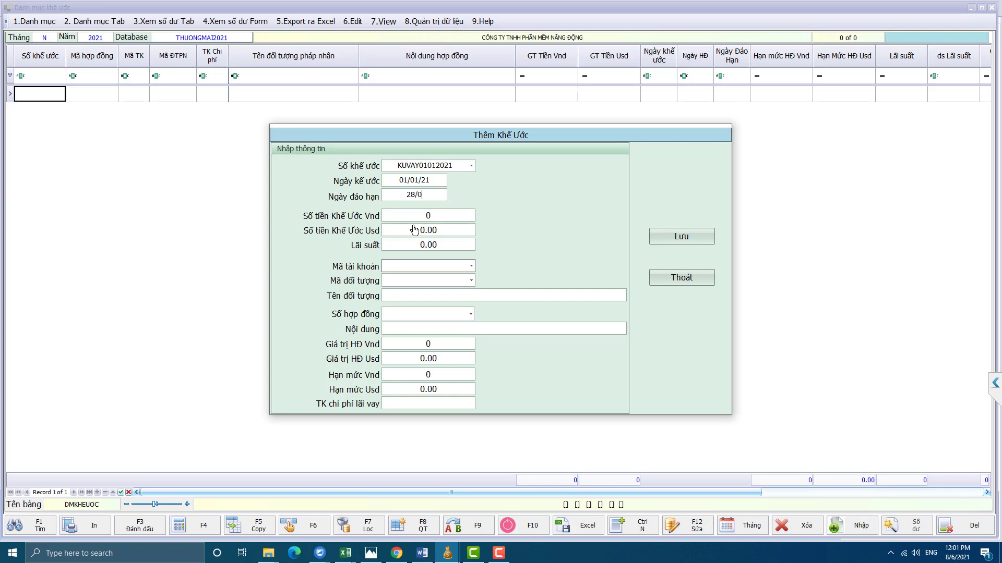
type("3/20")
key("BackSpace")
key("BackSpace")
key("BackSpace")
key("BackSpace")
key("BackSpace")
key("BackSpace")
key("BackSpace")
key("BackSpace")
Leave the maturity date blank and set the loan note amount to 200,000,000 VND with account code 3411
key("Return")
type("200,000,000")
key("Return")
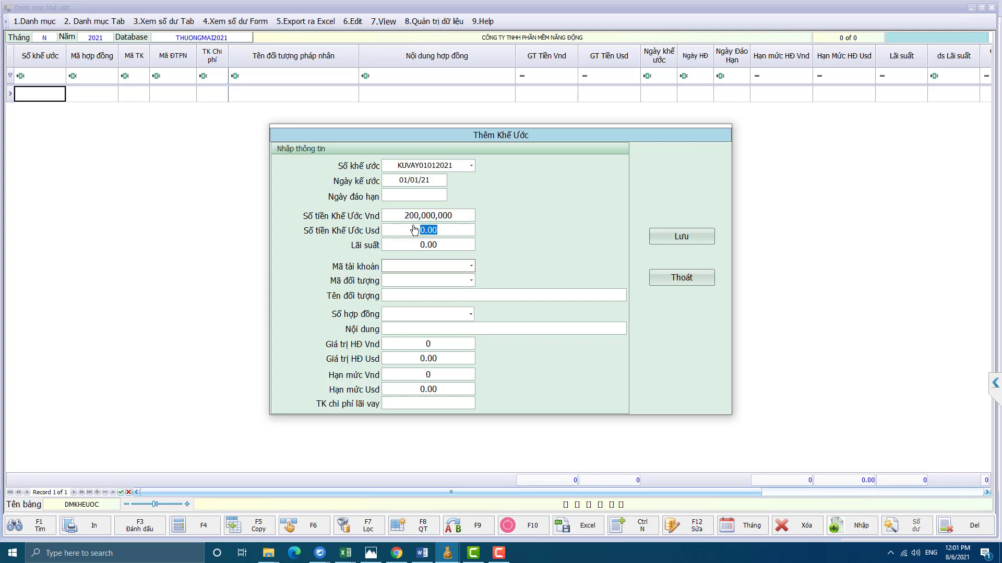
key("Return")
key("Return")
type("34111")
Link the loan note to the object SACOMBANK and contract SCB01012021
left_click(471, 281)
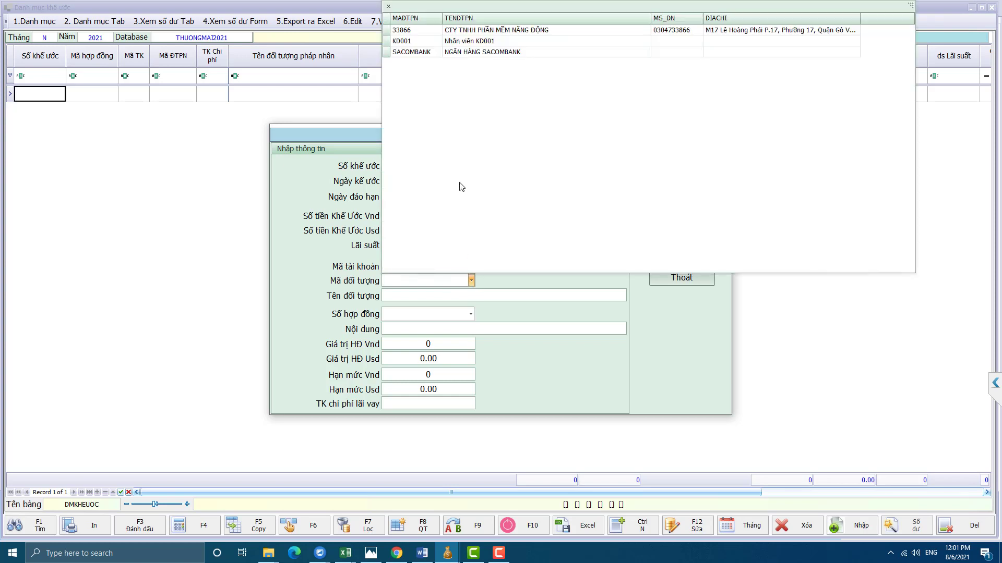
left_click(446, 52)
key("Return")
key("Return")
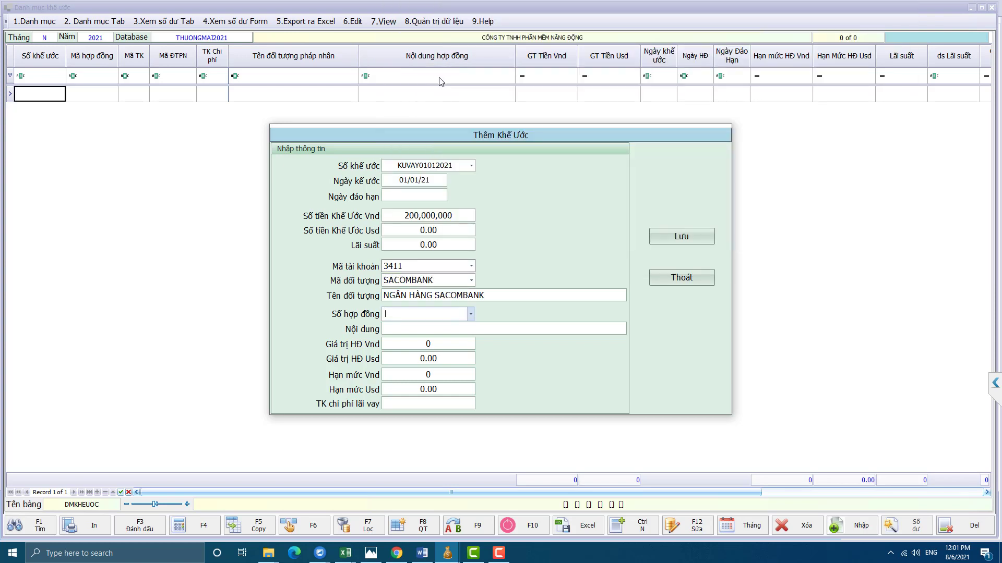
left_click(471, 314)
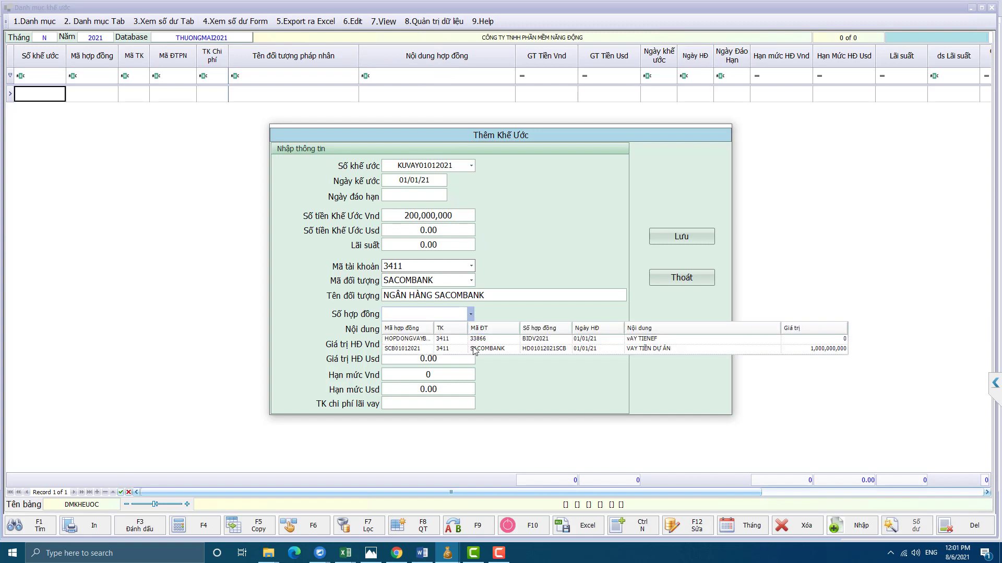
left_click(499, 349)
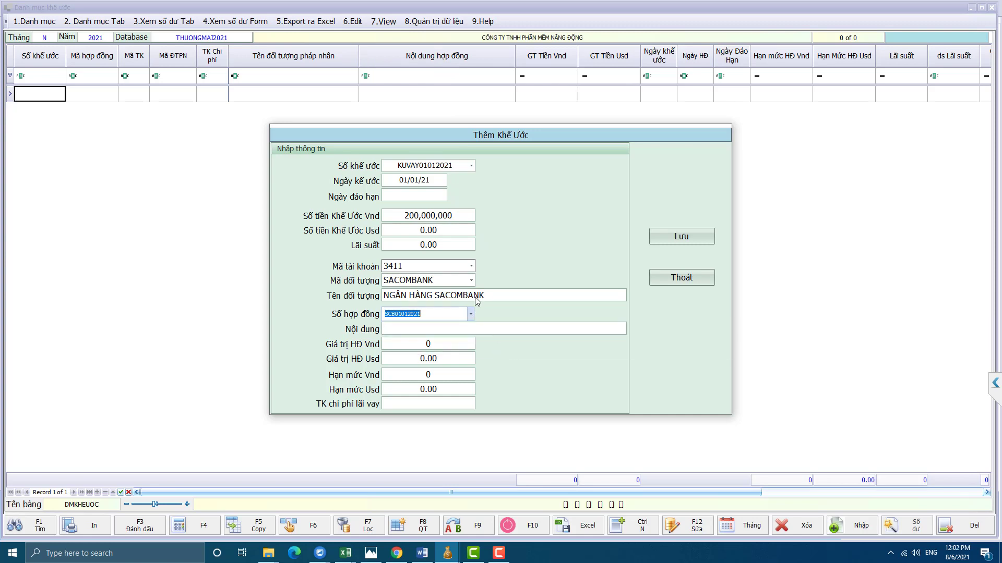
Enter "Giải ngân lần 1 SCB" as the loan note's description
key("Return")
type("Giai")
key("BackSpace")
key("BackSpace")
key("BackSpace")
key("BackSpace")
type("Gia")
type("i ngân lần ")
type("1 SCB")
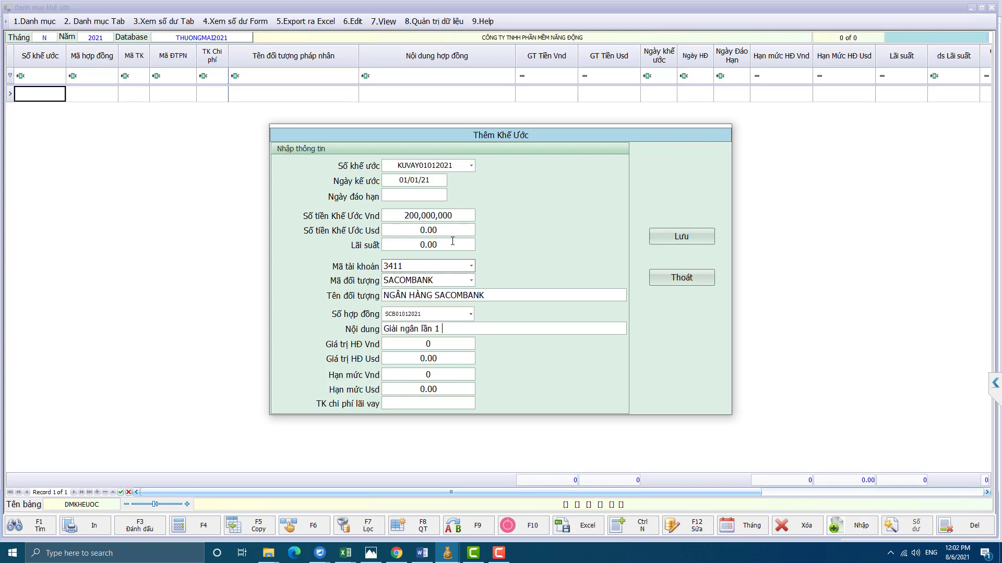
Set the loan interest expense account to 635 and save the loan note
key("Tab")
key("Tab")
key("Tab")
key("Tab")
type("35")
key("Return")
left_click(676, 239)
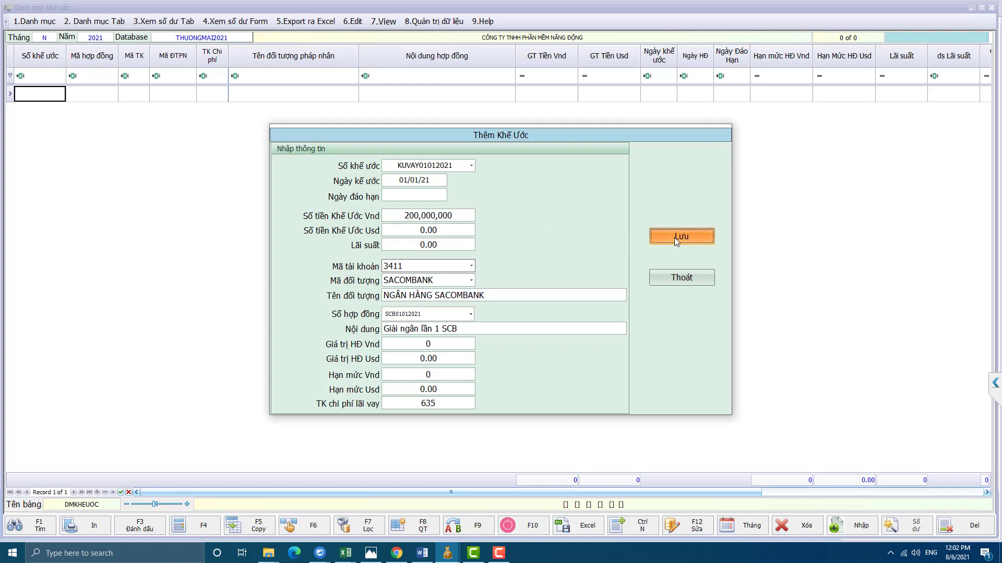
left_click(490, 292)
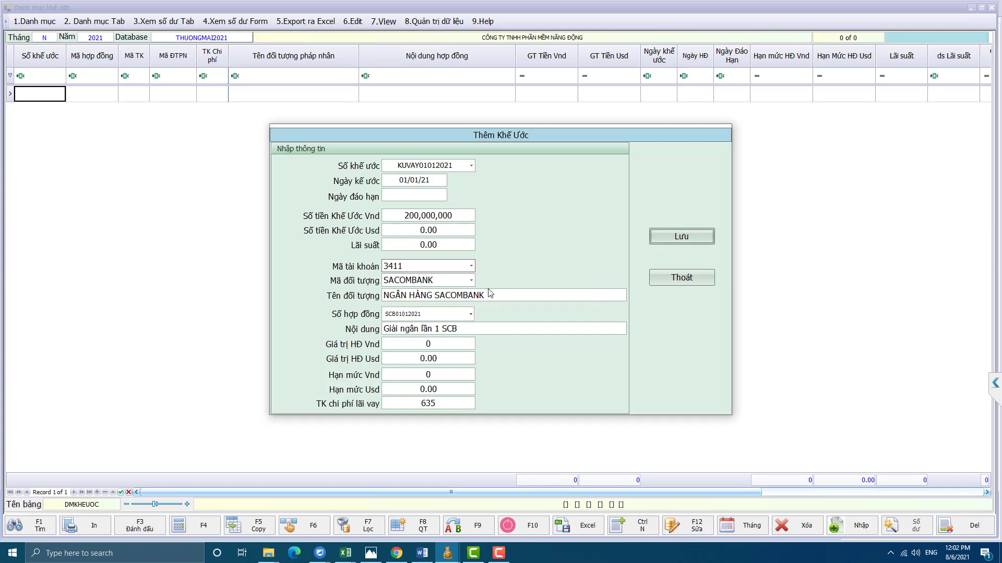
Set the loan note's maturity date to 28/02/21, save the note and close the loan note list
left_click(413, 197)
type("28/02/21")
key("Tab")
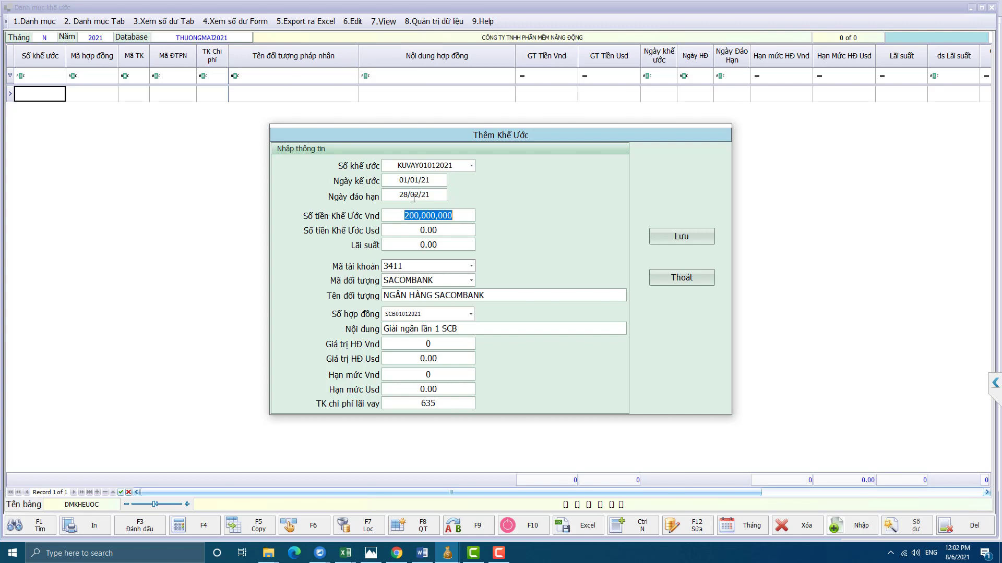
left_click(655, 236)
key("Return")
key("Return")
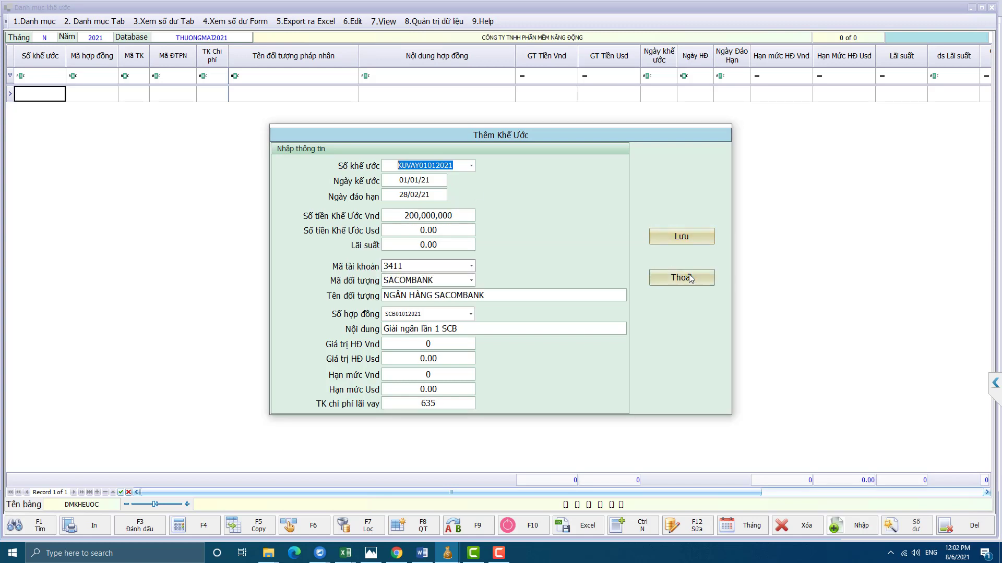
left_click(681, 277)
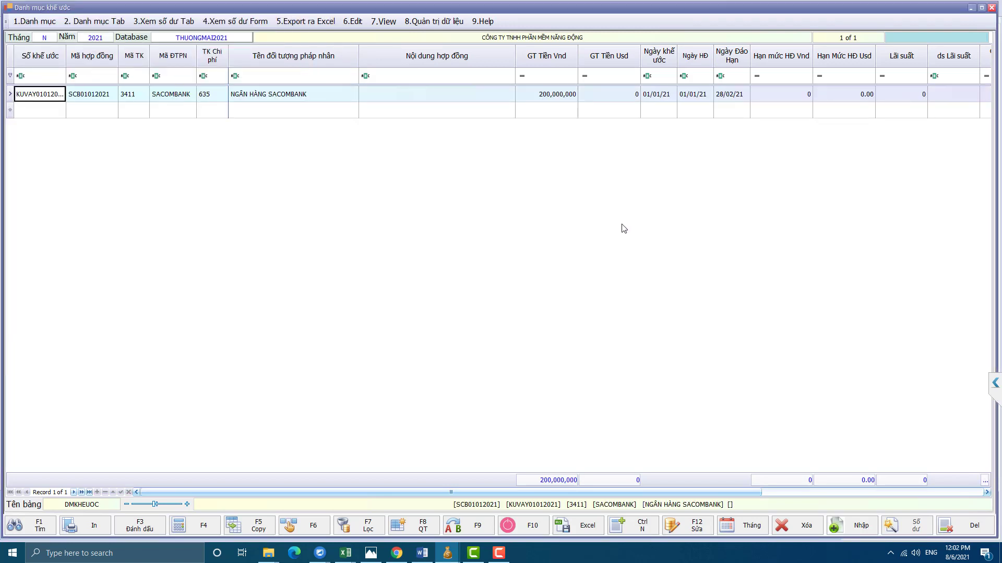
left_click(992, 7)
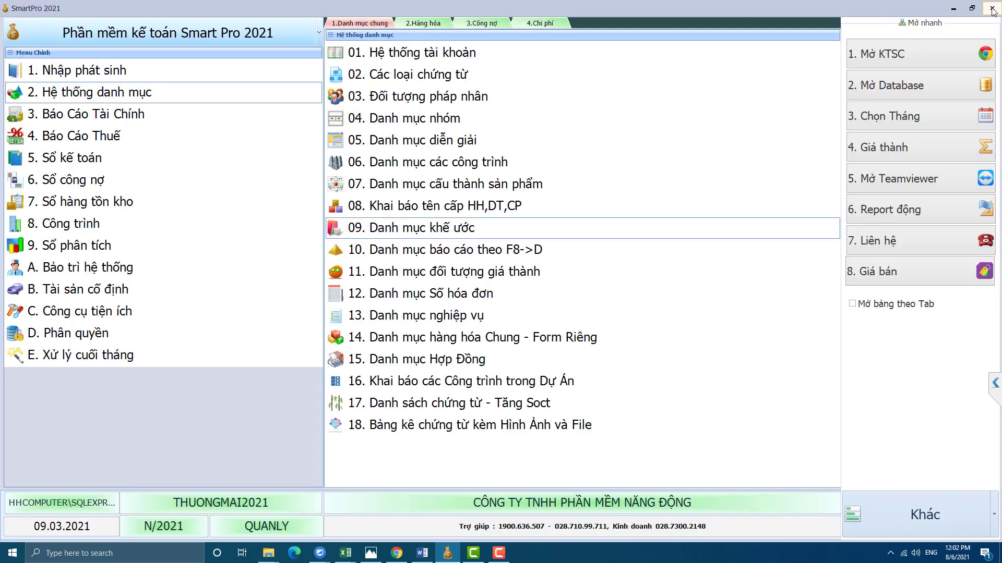
Open the debt ledger by loan note and examine the SACOMBANK entry across its interest and balance columns
left_click(186, 100)
left_click(485, 24)
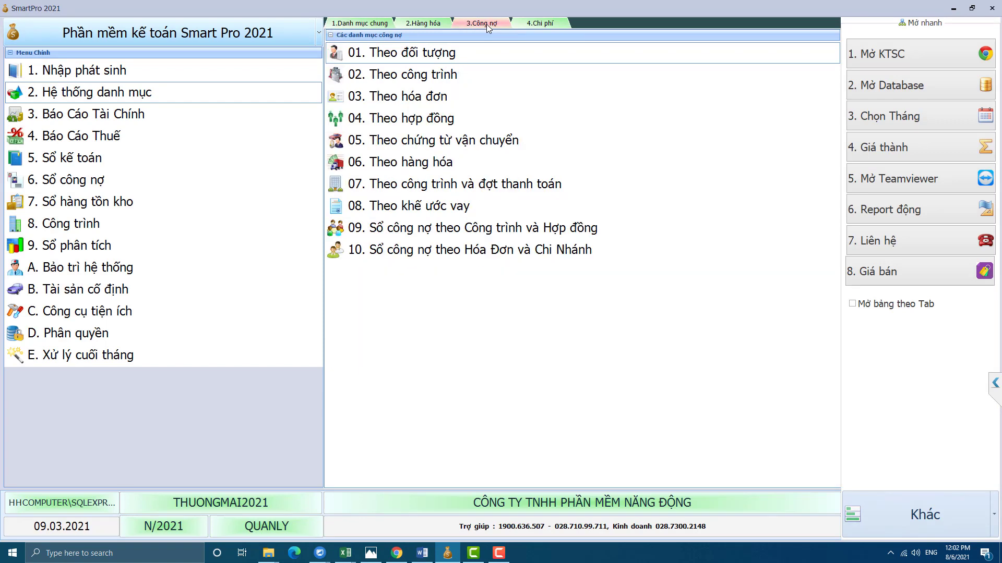
left_click(444, 217)
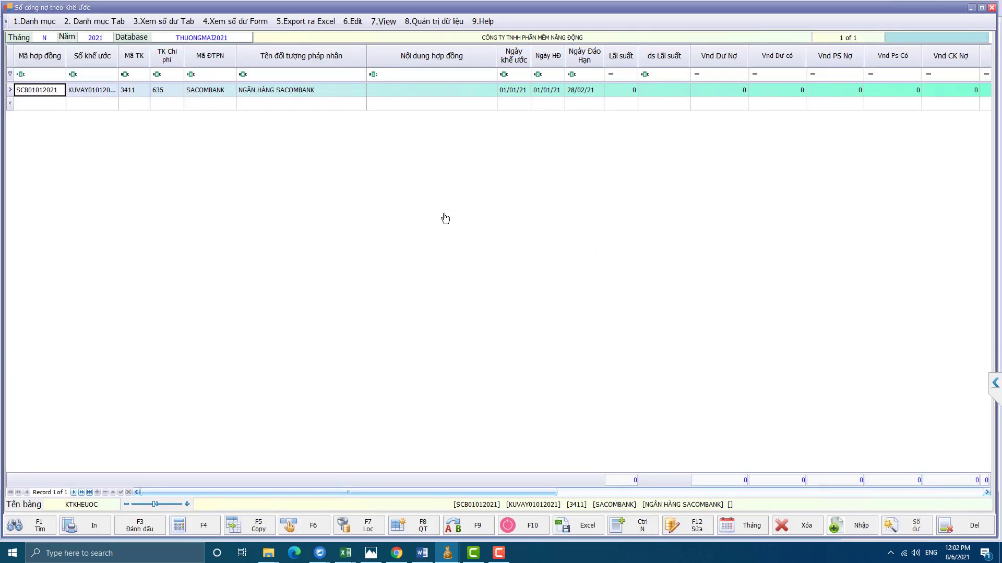
key("Tab")
key("Tab")
key("Tab")
key("Tab")
key("Tab")
key("Tab")
key("Tab")
key("Tab")
key("Tab")
key("Tab")
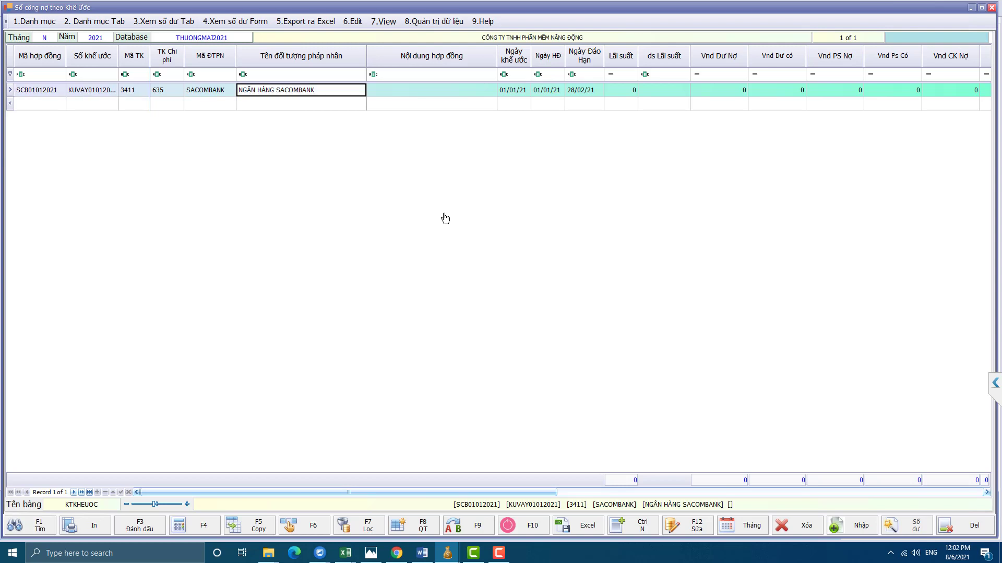
key("Tab")
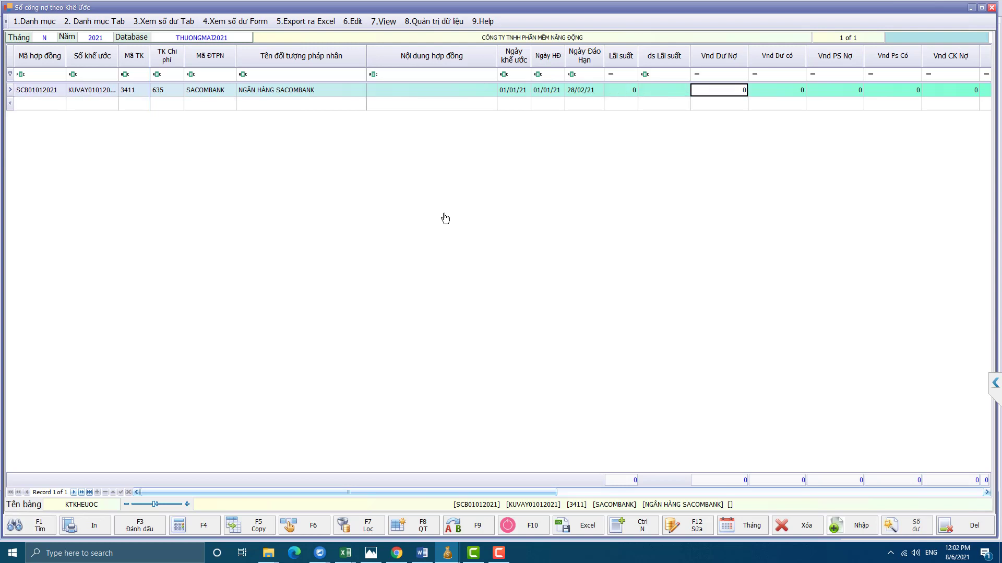
key("Tab")
key("shift+Tab")
key("Tab")
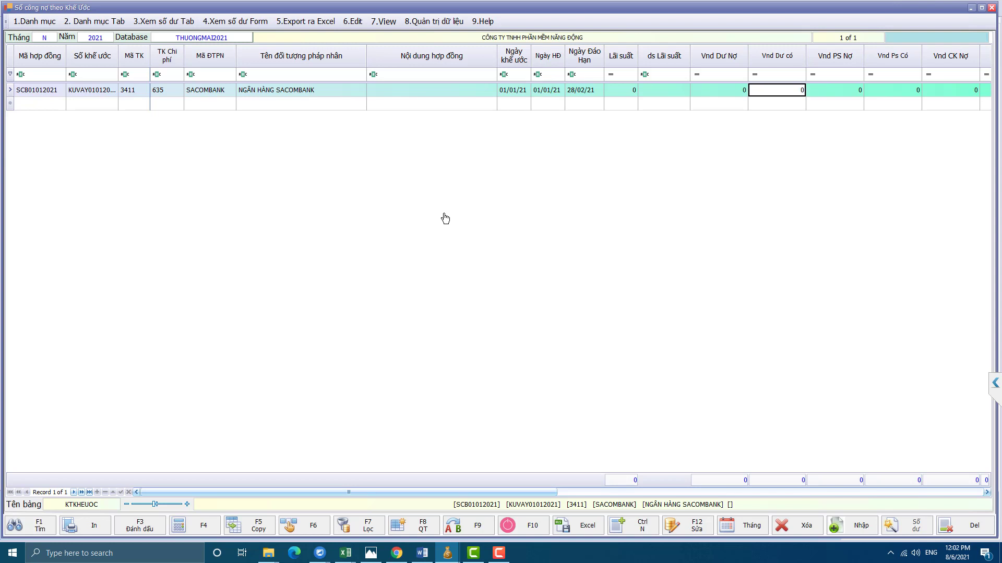
key("shift+Tab")
key("shift+Tab")
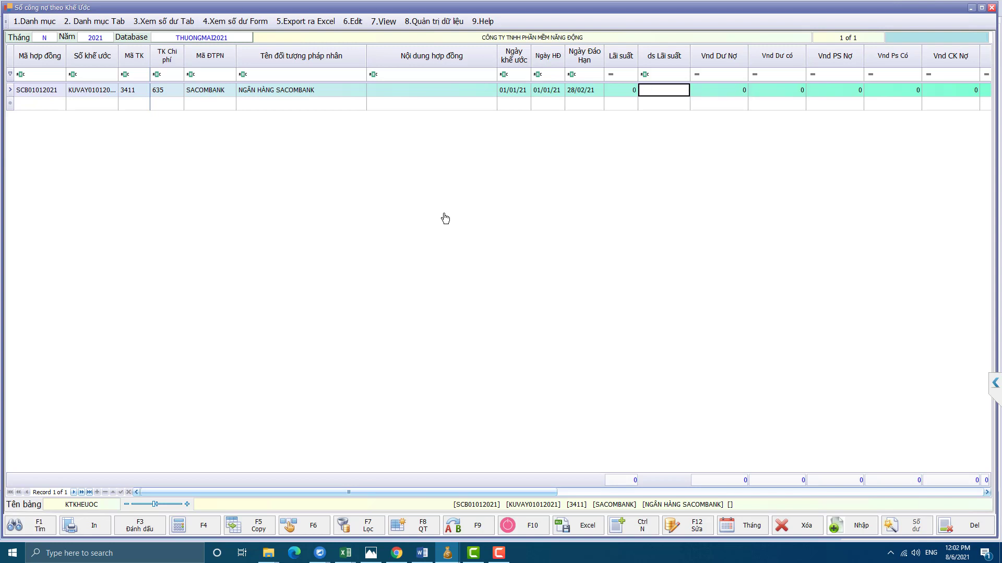
left_click(991, 7)
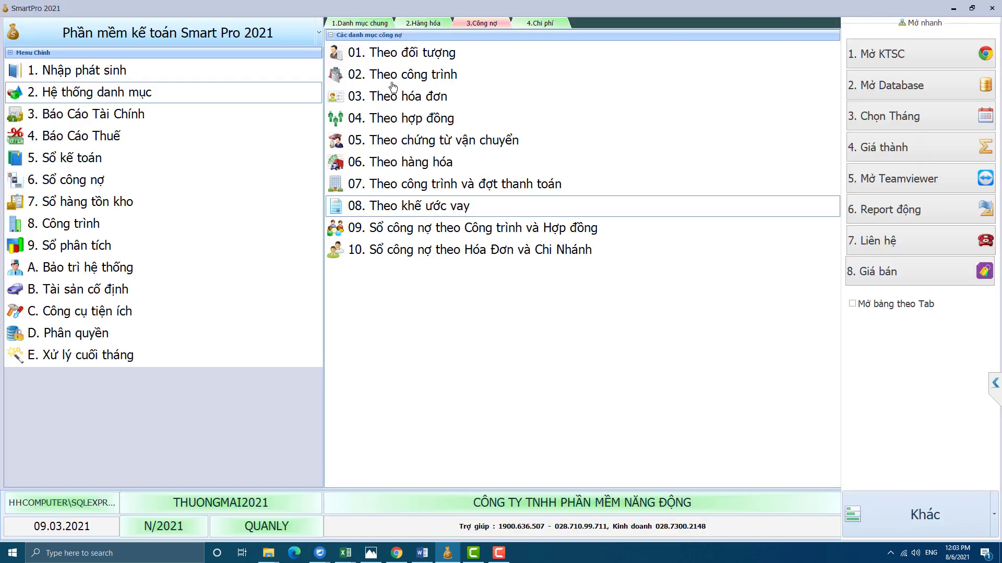
Check which accounts the opening balance form of the debt ledger by contract offers, and close it without entering anything
left_click(455, 119)
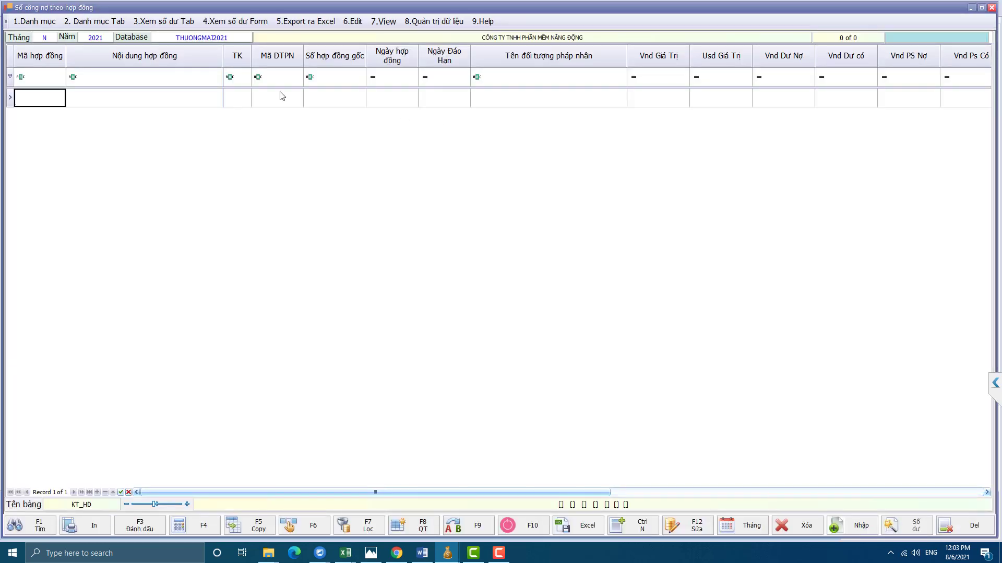
left_click(240, 100)
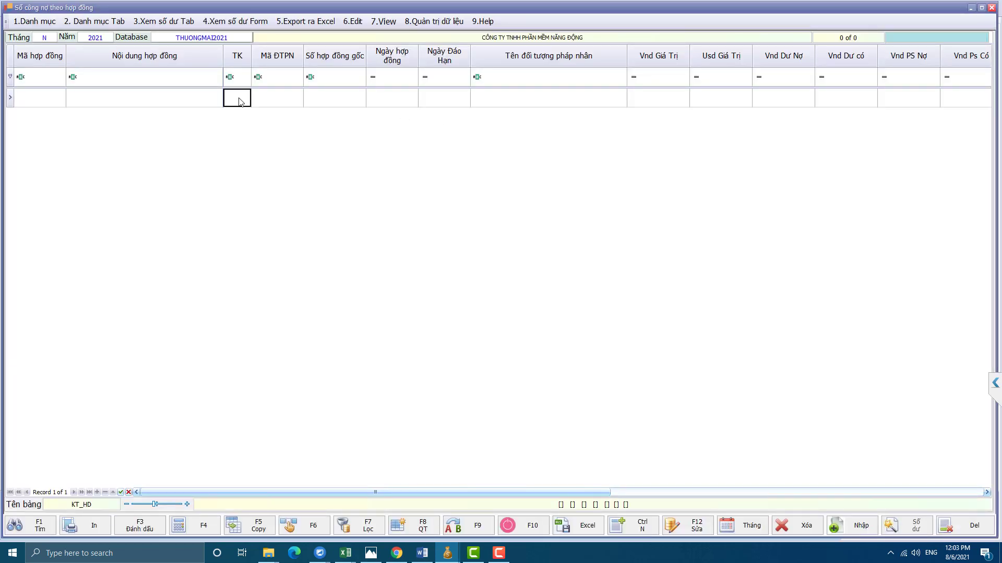
double_click(240, 101)
left_click(368, 133)
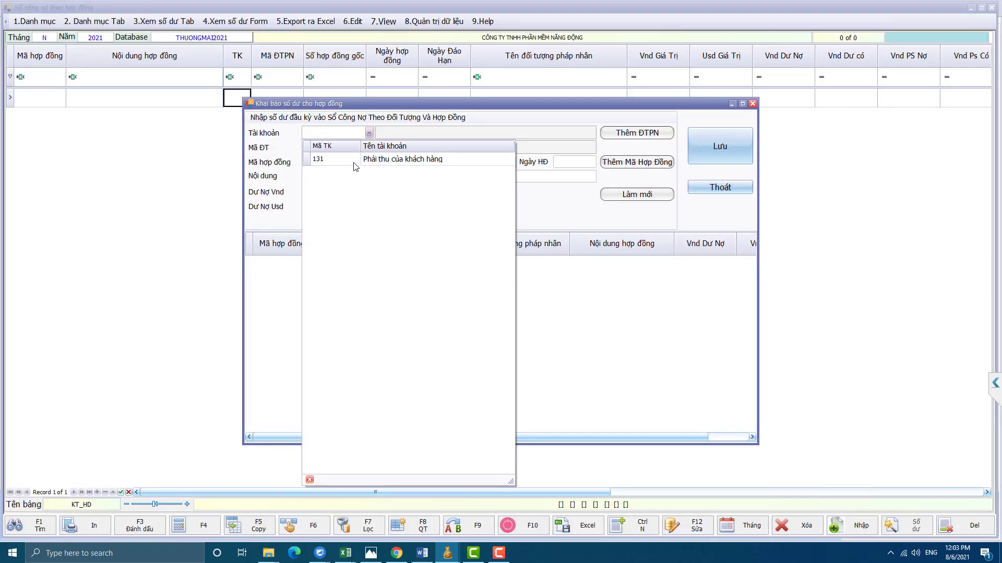
left_click(423, 142)
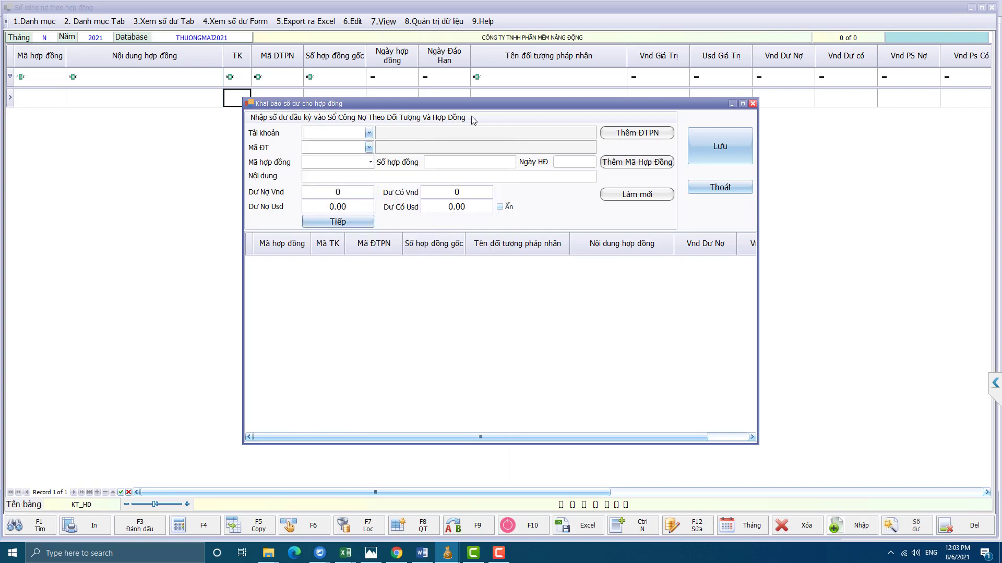
left_click(753, 103)
left_click(992, 8)
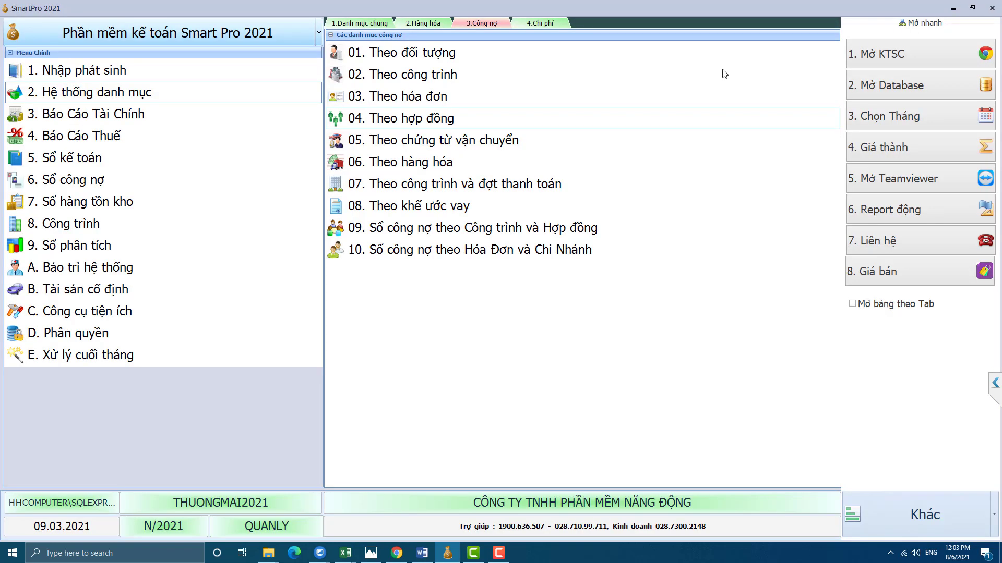
Review the contract date, interest rate and debit balance fields of the SACOMBANK row in the debt ledger by loan note
left_click(442, 210)
left_click(422, 94)
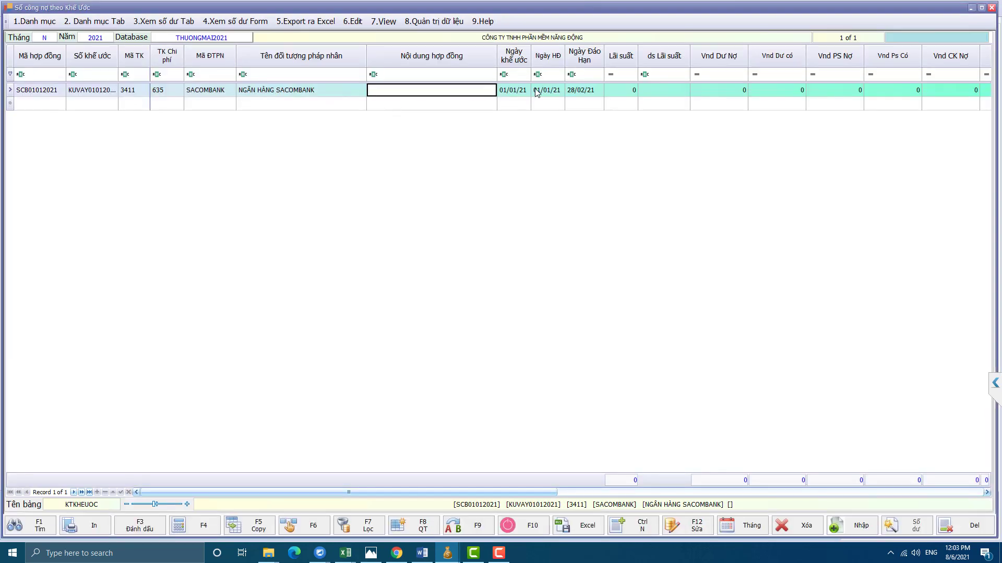
left_click(537, 92)
left_click(623, 93)
left_click(654, 93)
left_click(710, 91)
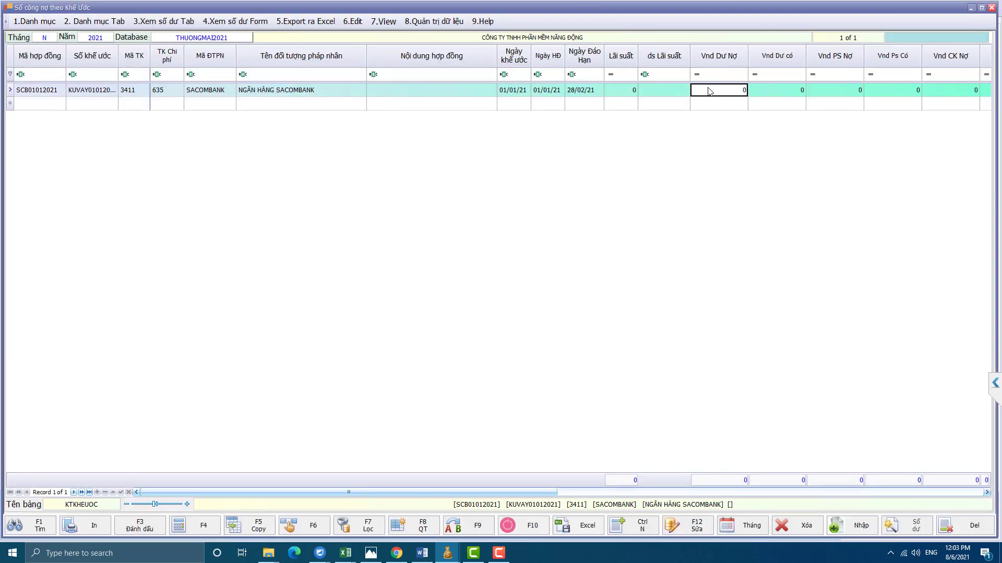
left_click(992, 8)
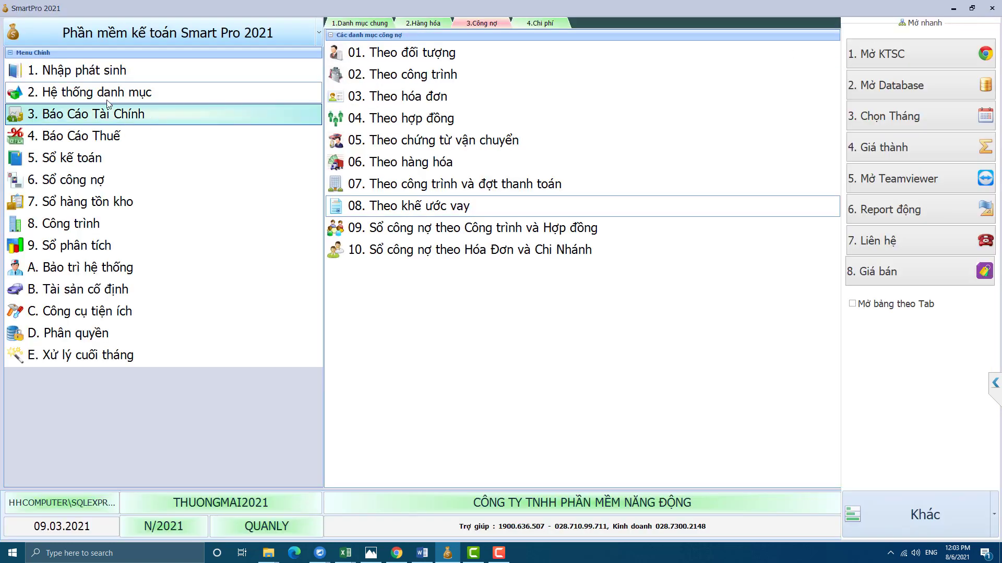
Open transaction entry and start a voucher of type PKT
left_click(78, 69)
left_click(408, 57)
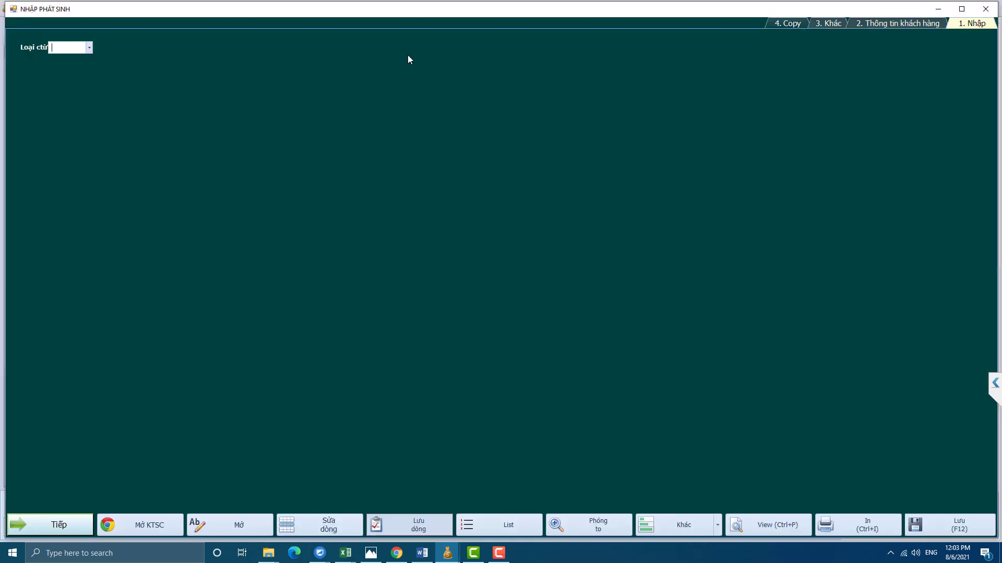
type("PN")
key("BackSpace")
key("BackSpace")
type("PK")
key("Return")
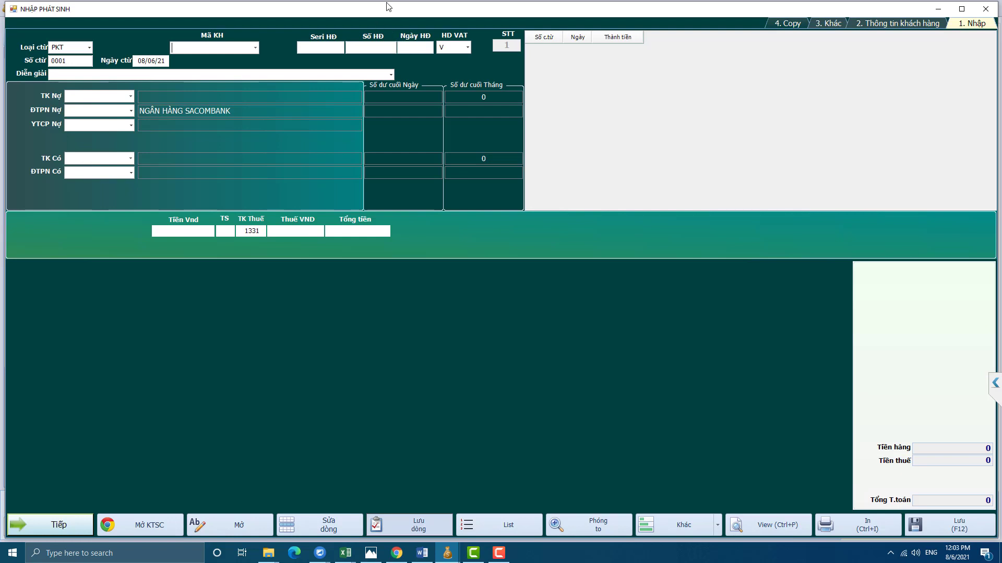
Change the voucher type to CTNH
left_click(718, 525)
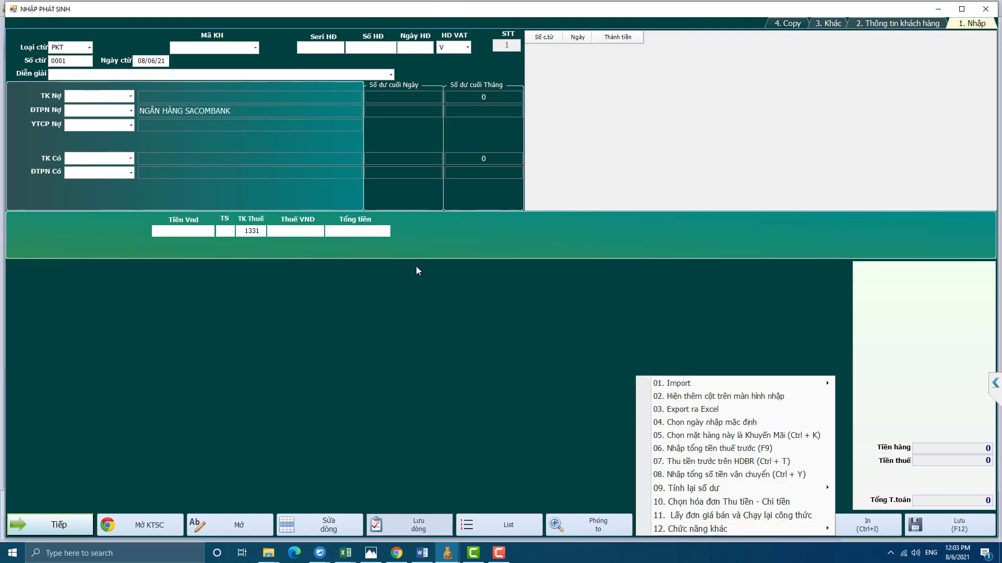
left_click(162, 225)
left_click(80, 46)
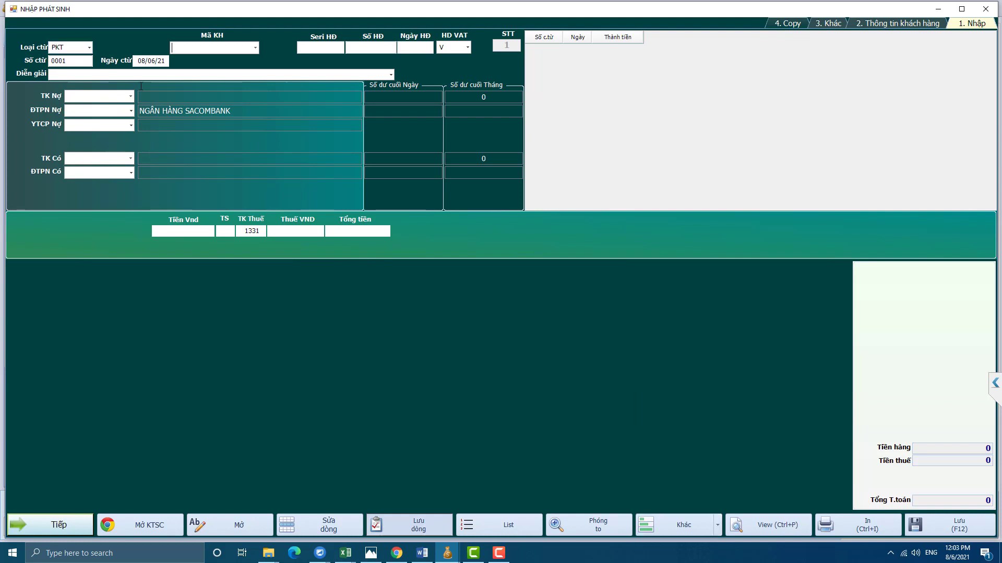
left_click(718, 526)
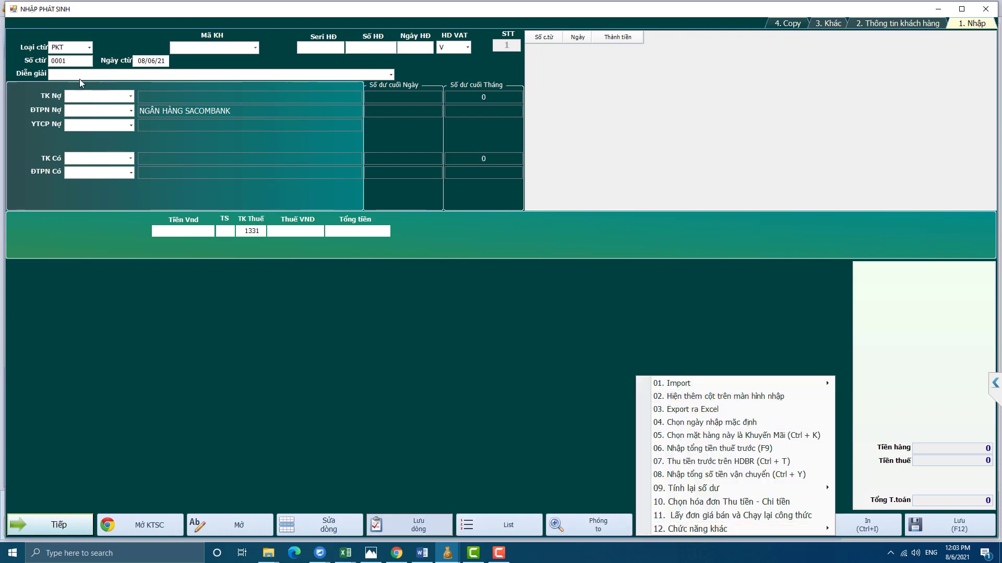
double_click(64, 48)
type("CTNH")
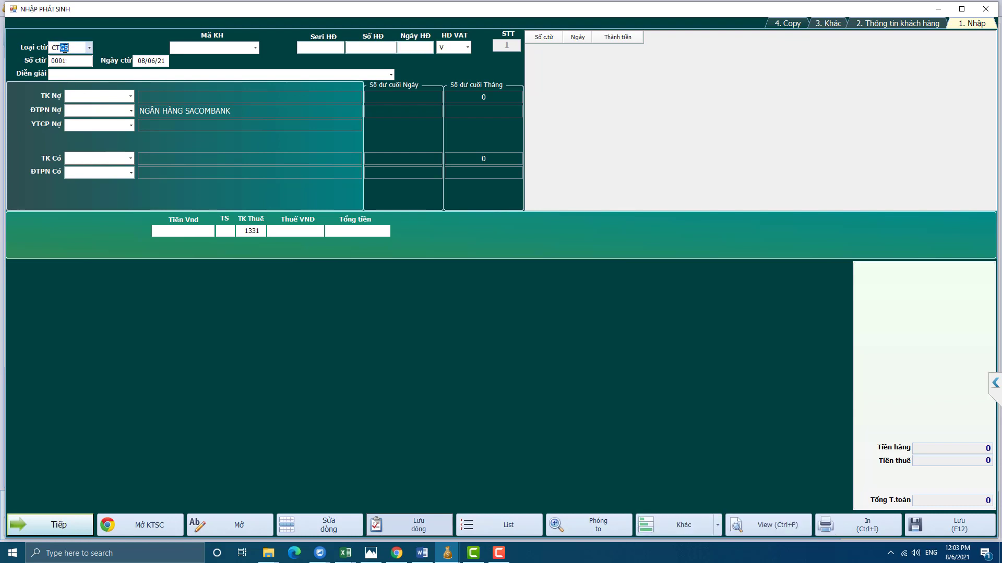
key("Return")
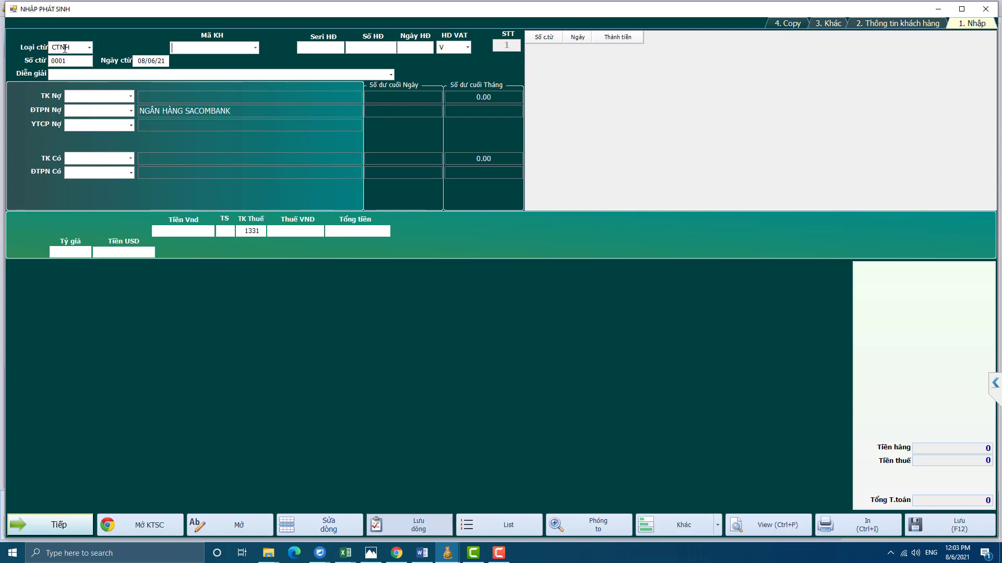
Add the SOHOPDONG column to the entry screen for all voucher types
left_click(719, 523)
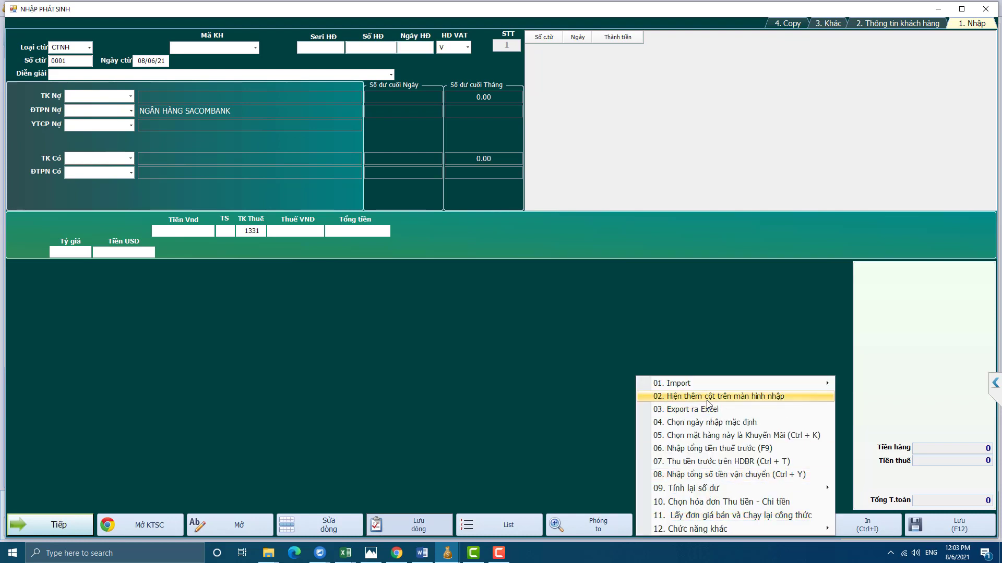
left_click(708, 397)
type("so")
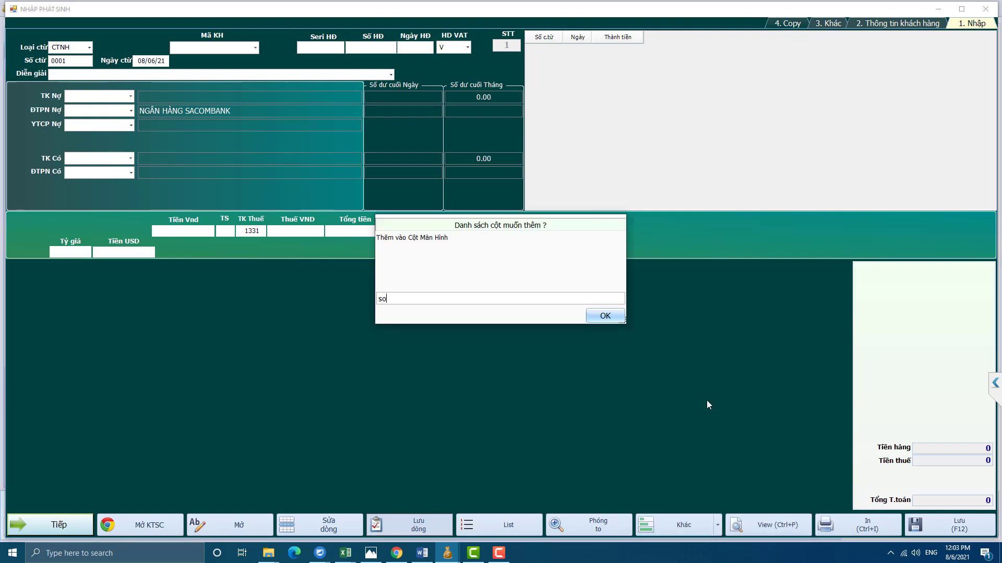
type("hopdong")
key("BackSpace")
key("BackSpace")
key("BackSpace")
key("BackSpace")
key("BackSpace")
key("BackSpace")
key("BackSpace")
key("BackSpace")
key("BackSpace")
type("SOHOPDONG")
key("Return")
type("A")
key("Return")
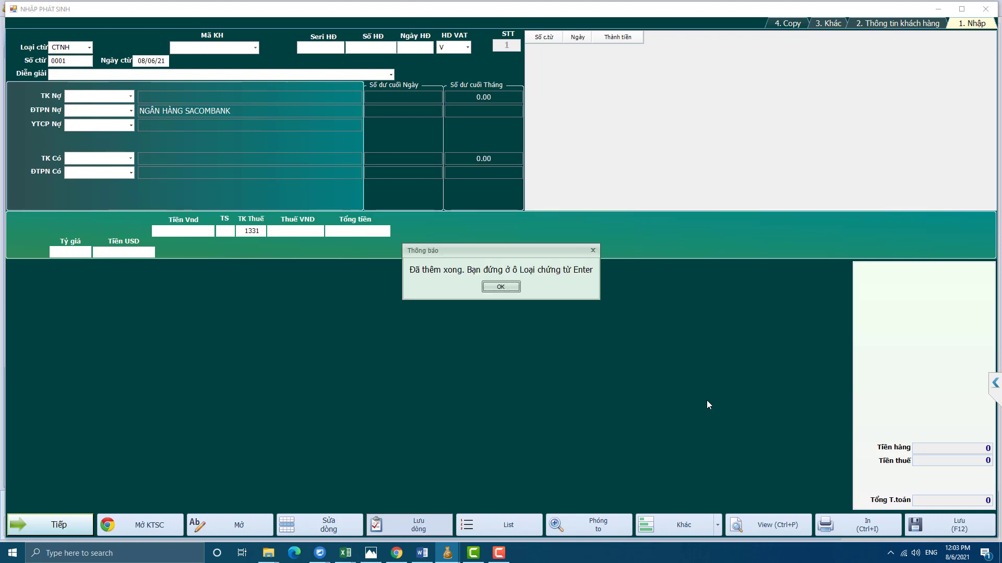
key("Return")
Add the SOKHEUOC column to the entry screen for all voucher types
left_click(718, 525)
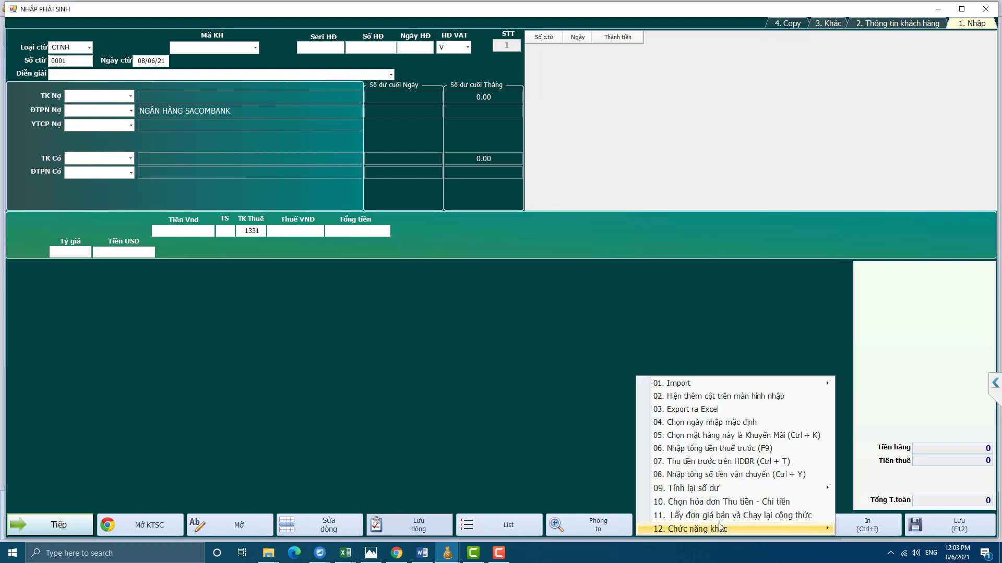
left_click(734, 397)
type("SO")
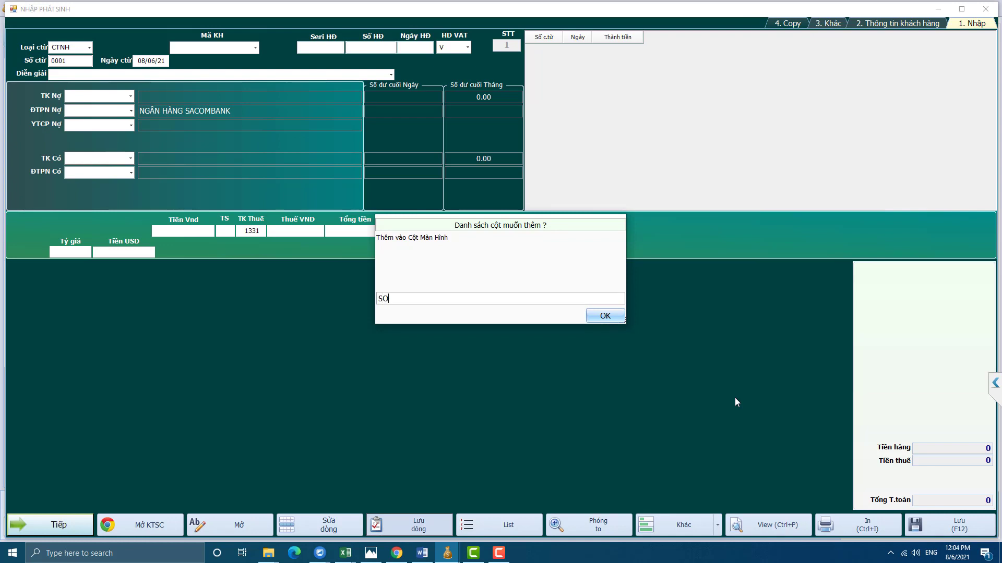
type("KHEUOC")
key("Return")
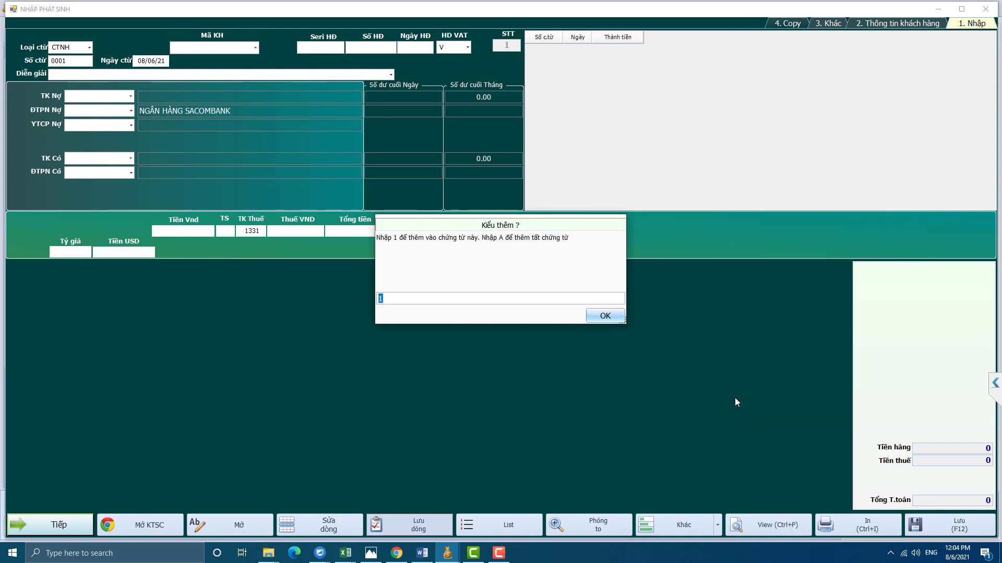
type("A")
key("Return")
key("Return")
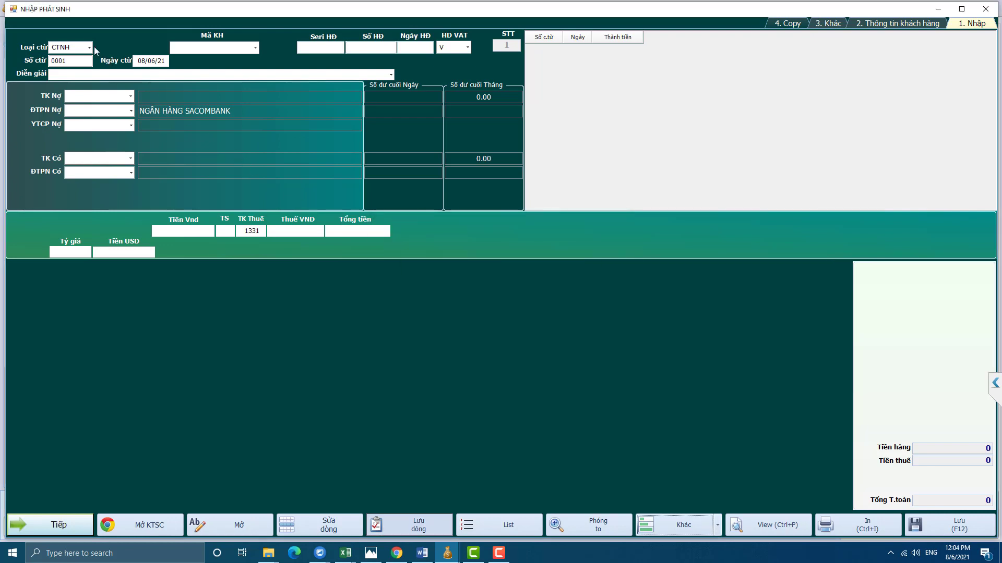
Reload voucher type CTNH to load the added fields, and view the contract and loan note lists
left_click(79, 47)
key("Return")
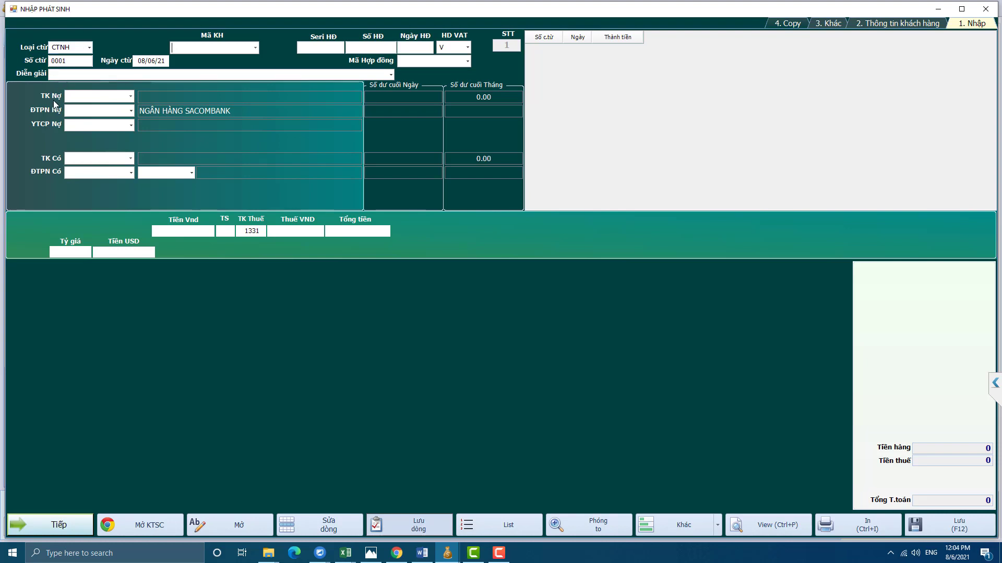
left_click(468, 61)
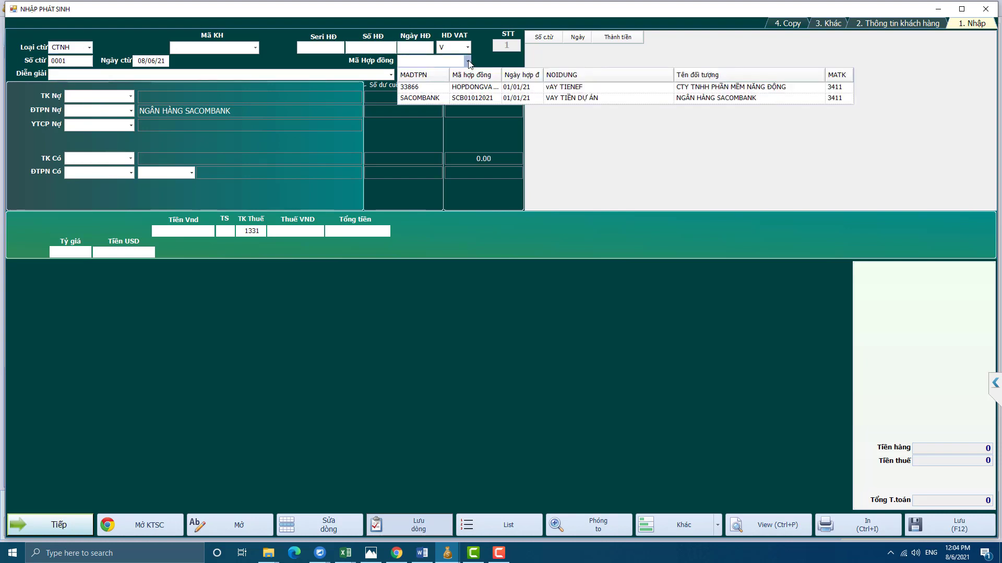
left_click(468, 62)
left_click(192, 173)
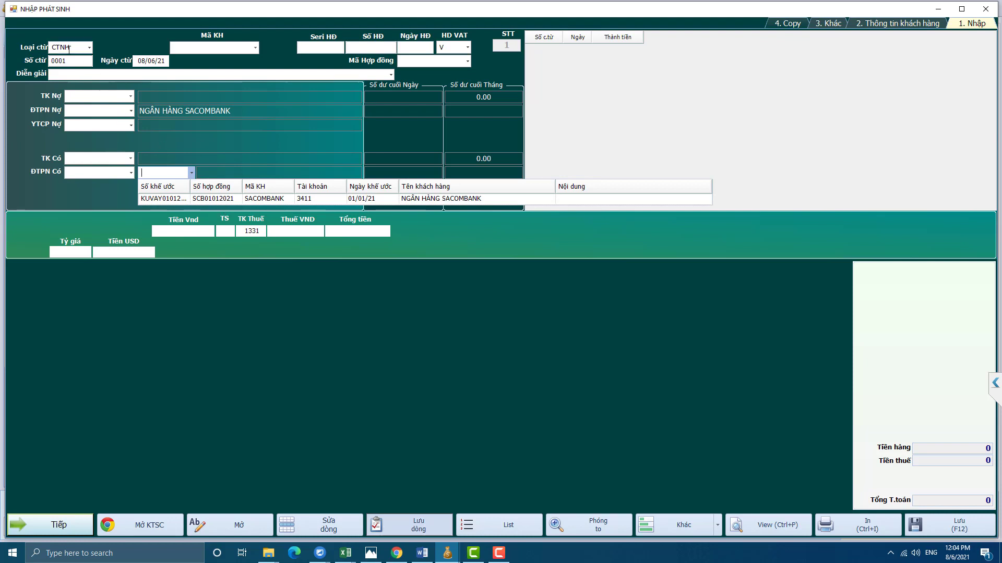
left_click(69, 49)
key("Return")
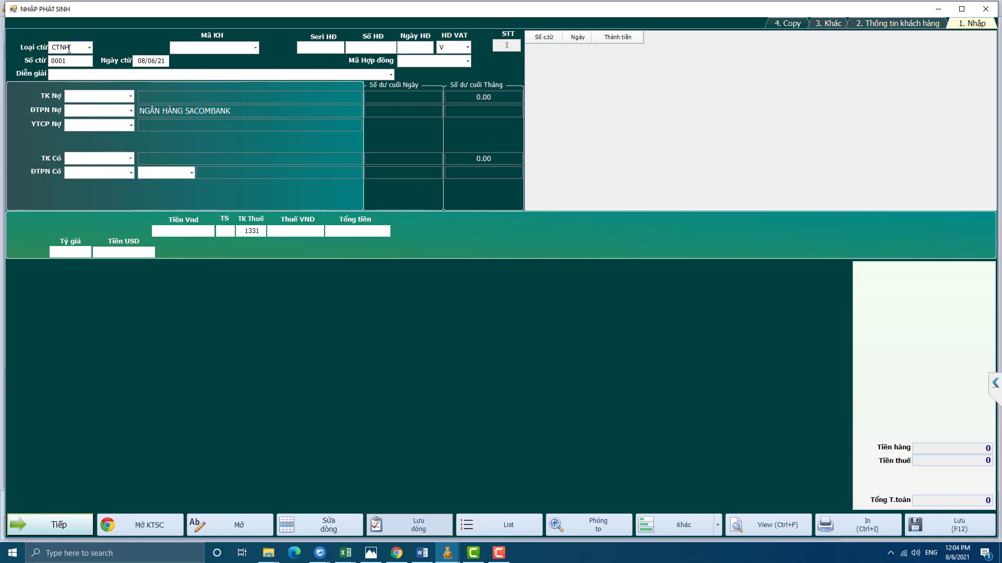
Set the voucher's customer to SACOMBANK, its date to 01/01/21 and its contract to SCB01012021
left_click(255, 47)
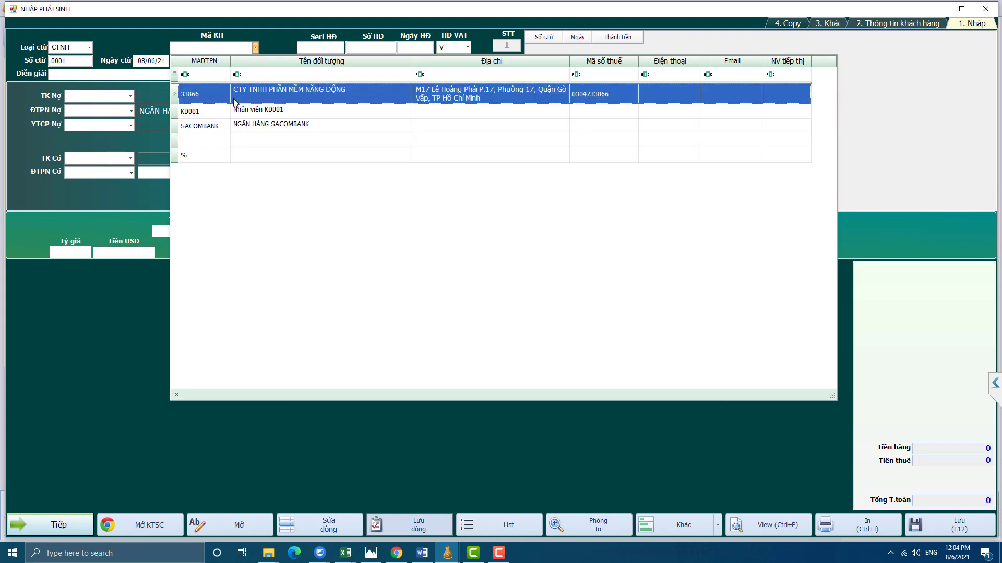
left_click(247, 128)
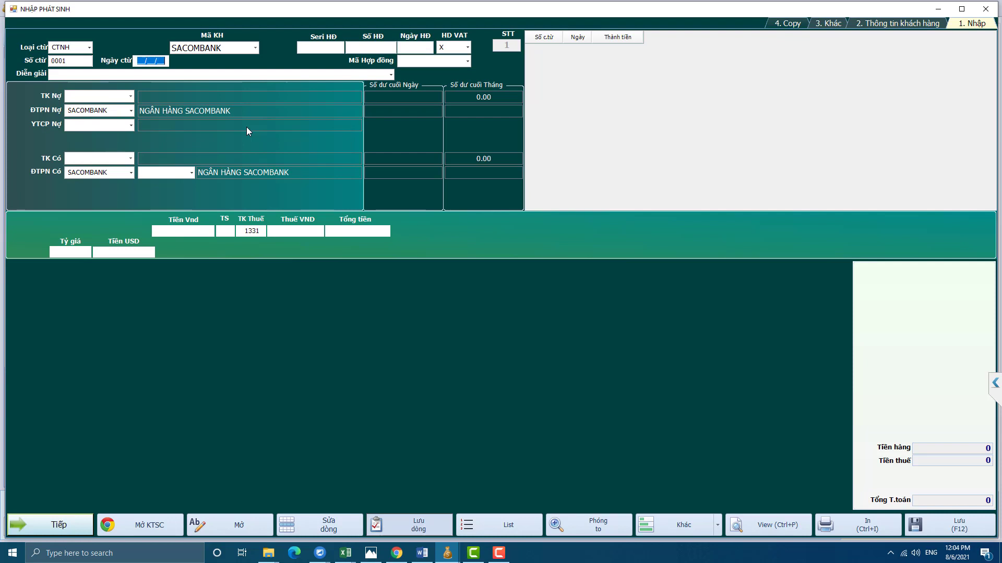
type("010121")
key("Return")
left_click(467, 62)
left_click(473, 96)
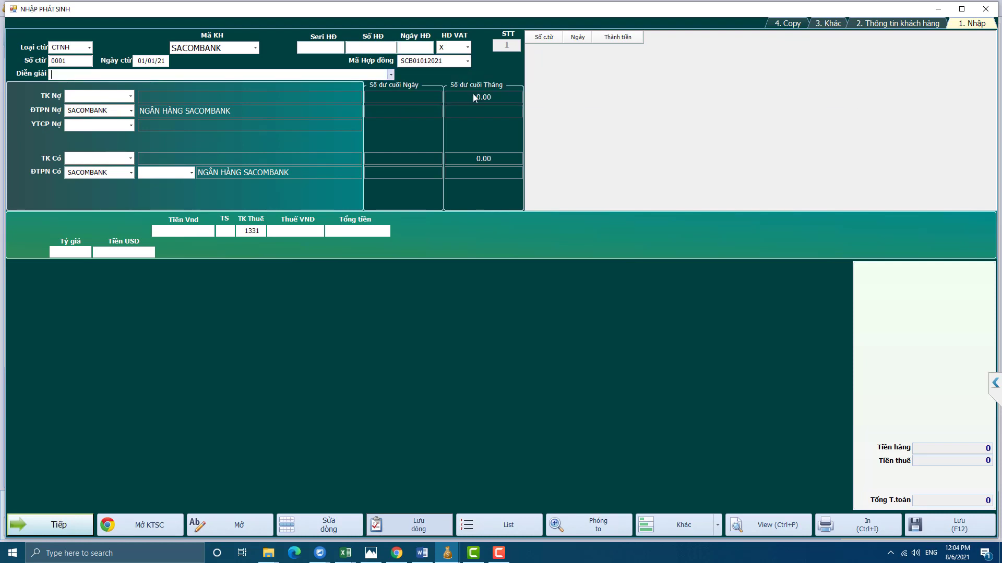
Enter "gGiải ngân lần 1" as the voucher description
type("gAI")
type("Giải")
type(" ngân lần 1")
key("Return")
Set the debit account to 331 with CTY TNHH PHẦN MỀM NĂNG ĐỘNG as the debit object
type("1")
key("BackSpace")
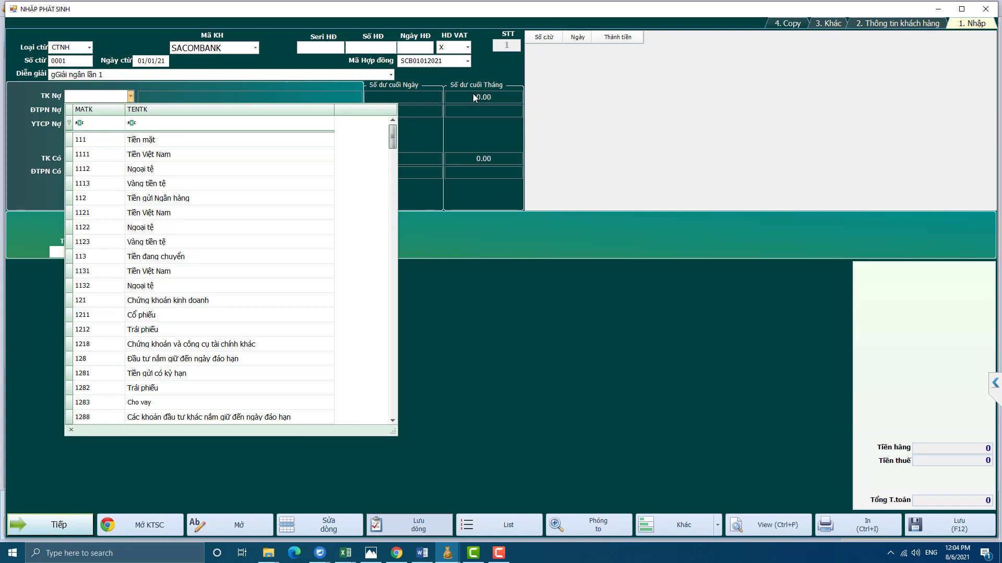
left_click(98, 97)
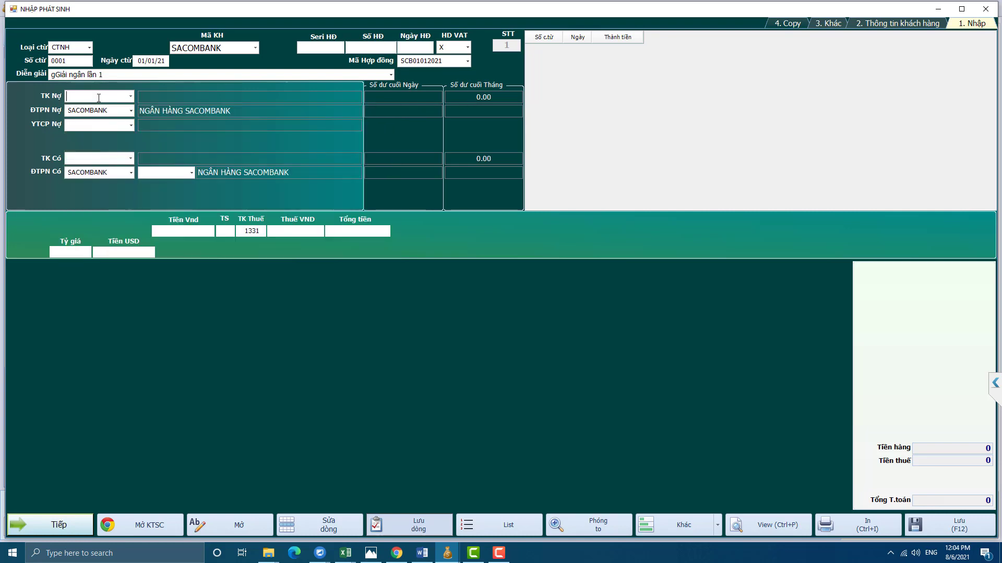
type("331")
key("Return")
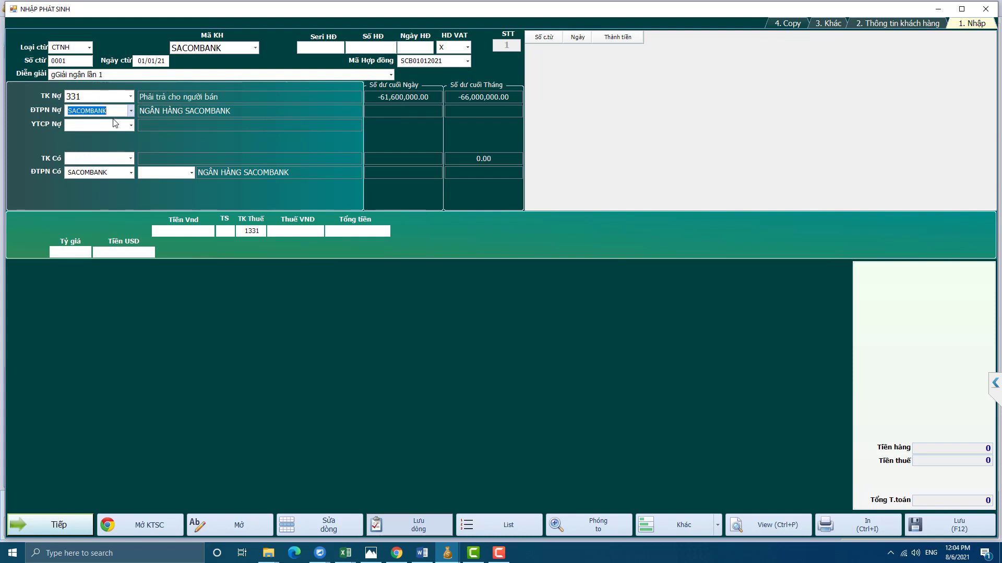
left_click(131, 111)
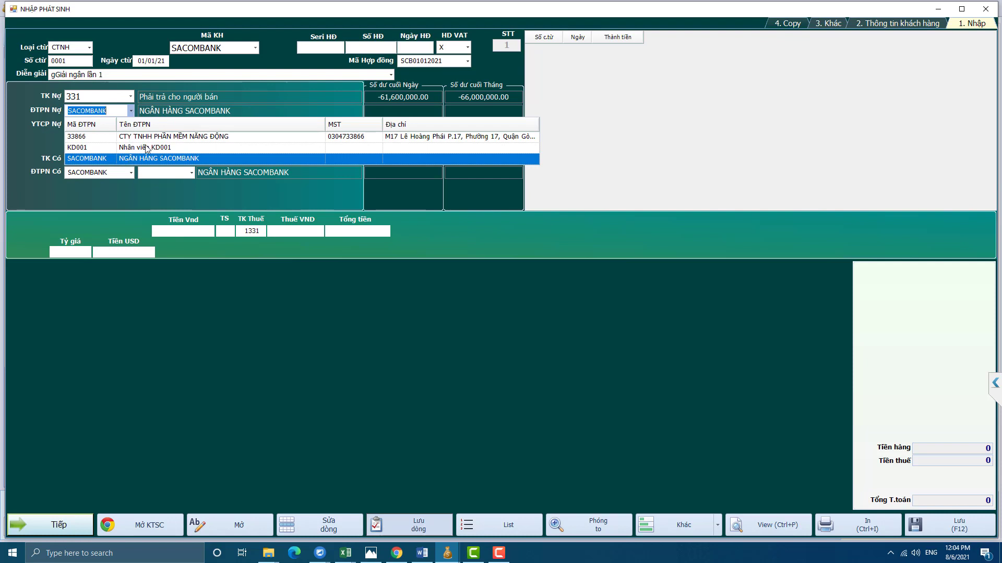
left_click(151, 137)
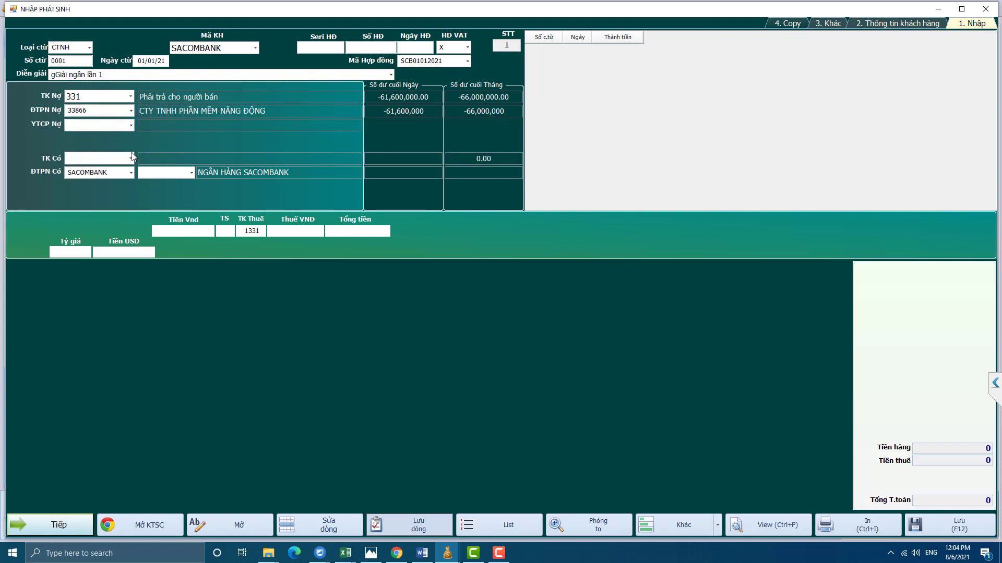
Set the credit account to 3411 with SACOMBANK as the credit object, and pick the SCB01012021 contract's loan note
left_click(131, 158)
type("3411")
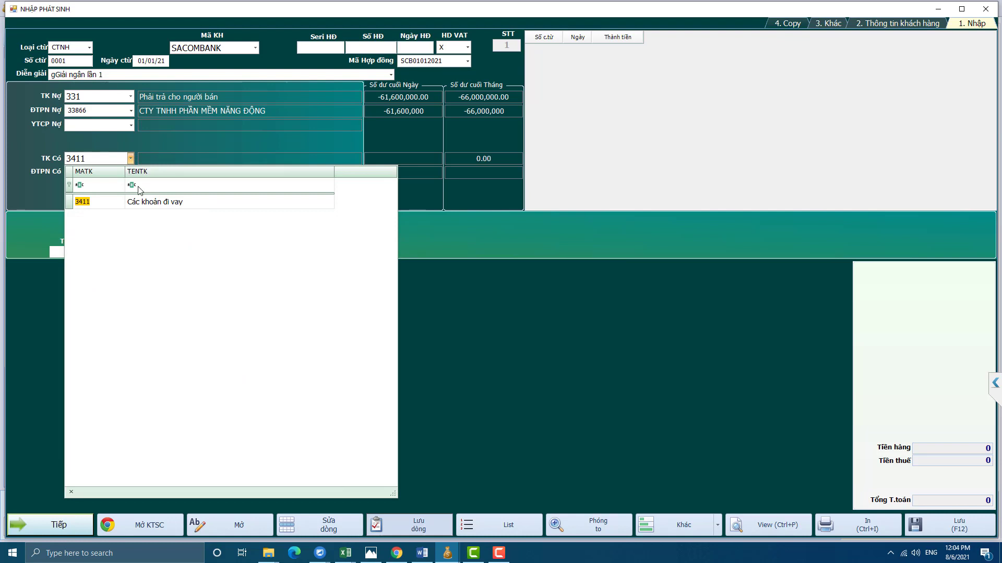
key("Return")
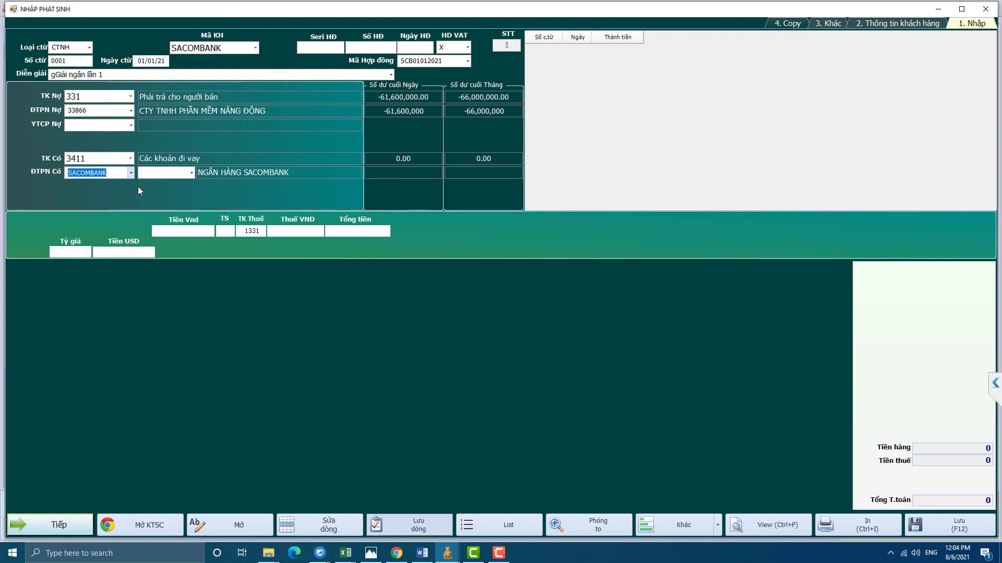
key("Return")
left_click(191, 173)
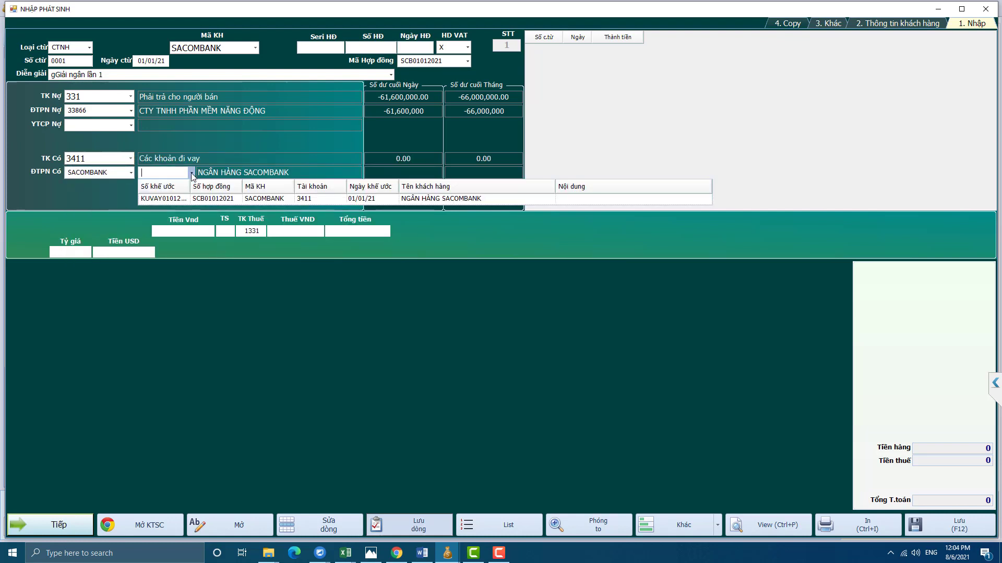
left_click(178, 199)
key("Return")
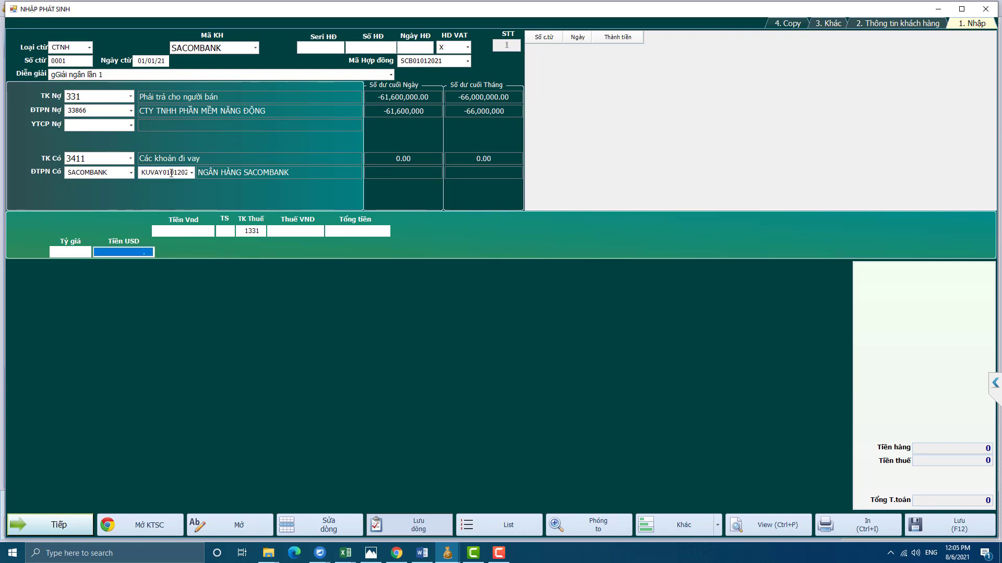
Enter 200,000,000 as the VND amount with no tax rate and add the line to the voucher
key("Return")
key("Return")
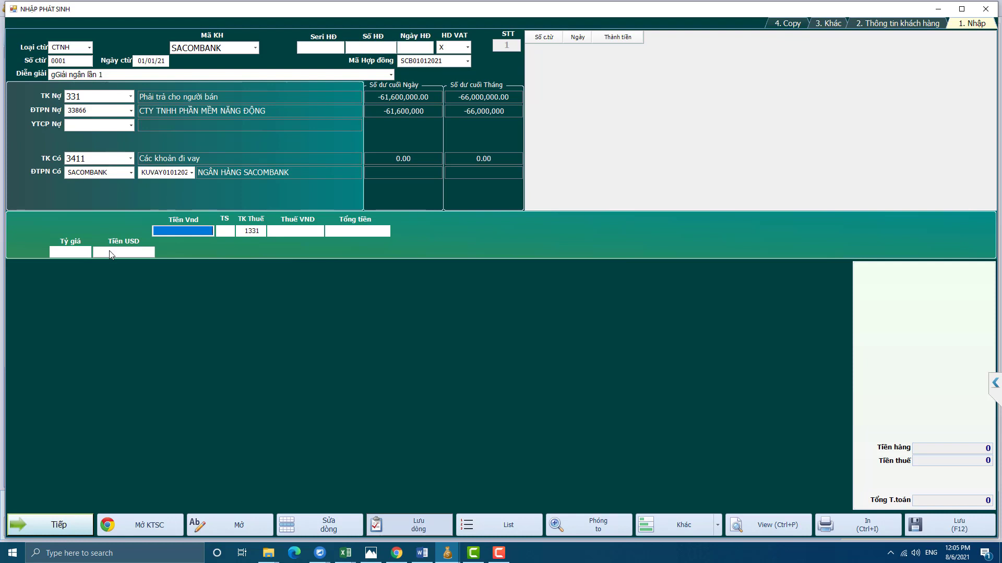
type("200,000,0")
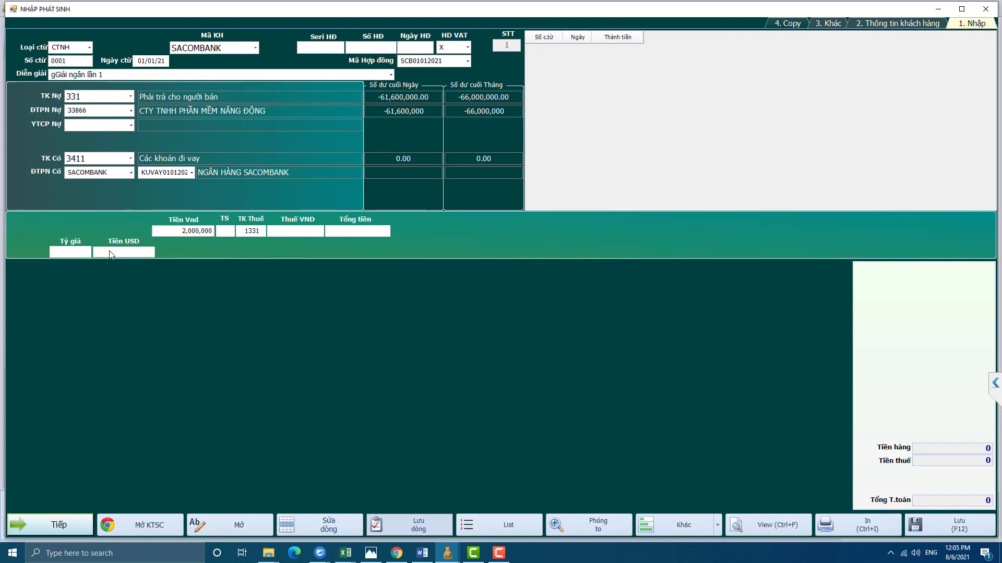
type("00")
key("Return")
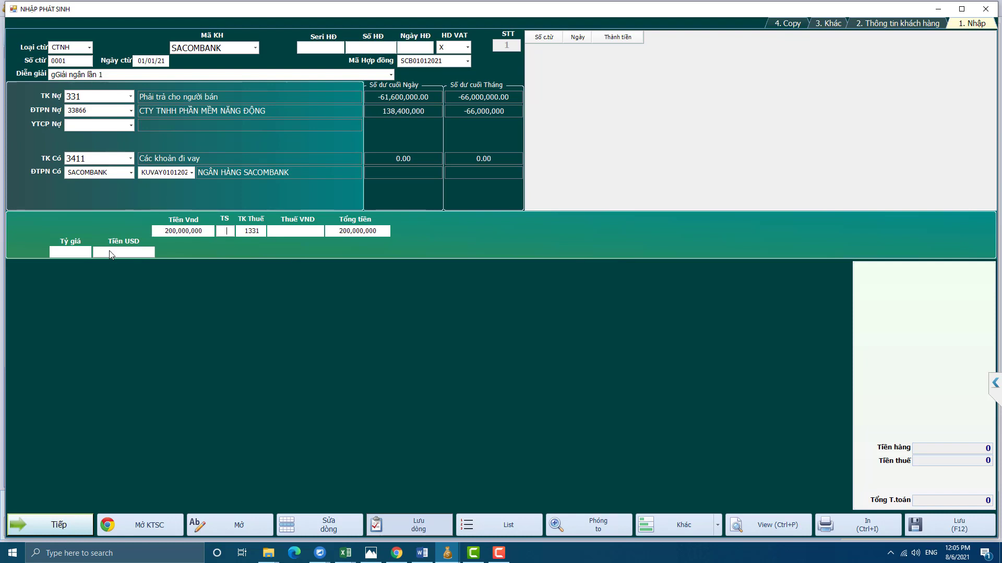
key("Return")
key("Return")
key("Return")
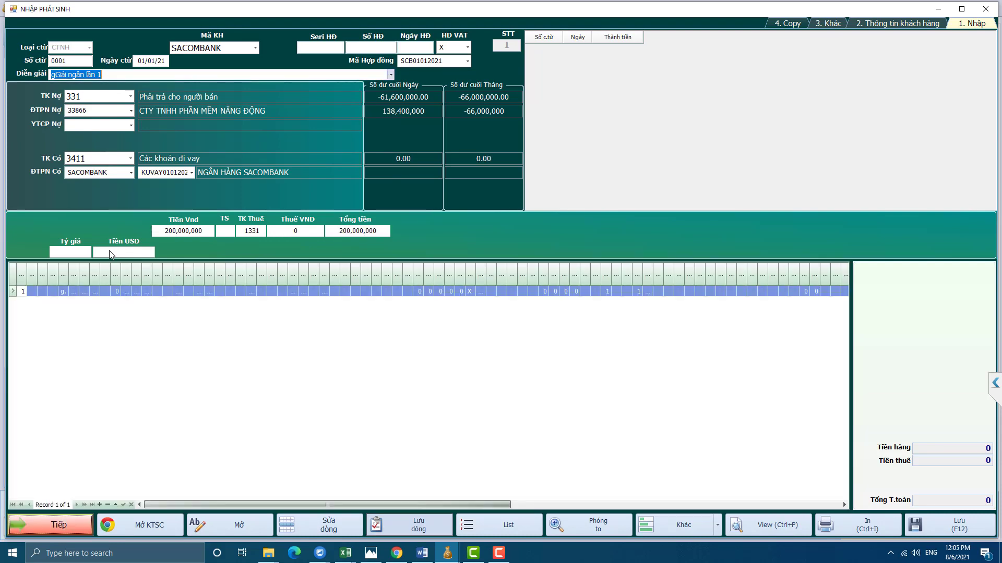
Save the disbursement voucher and close the transaction entry window
key("F12")
key("Return")
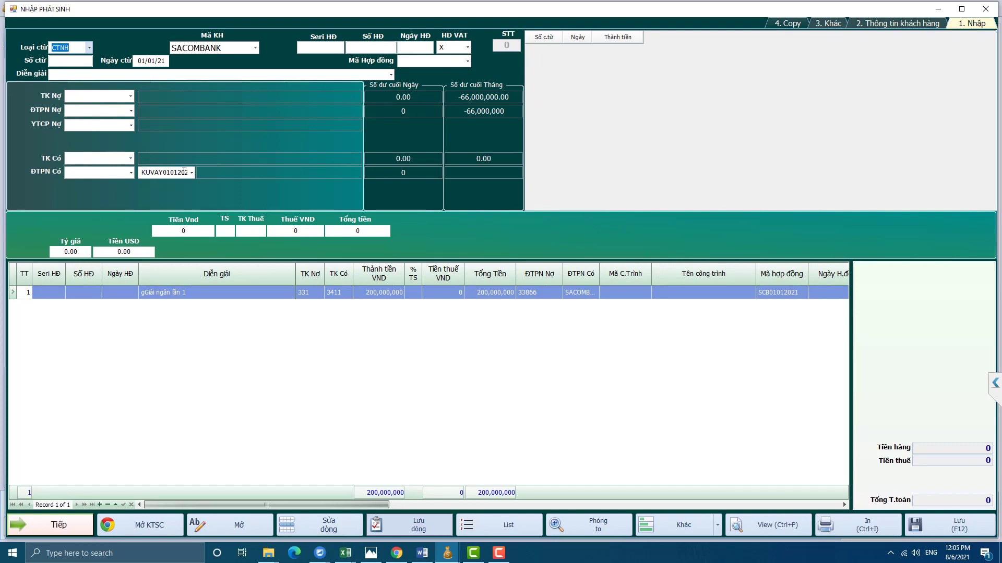
left_click(985, 9)
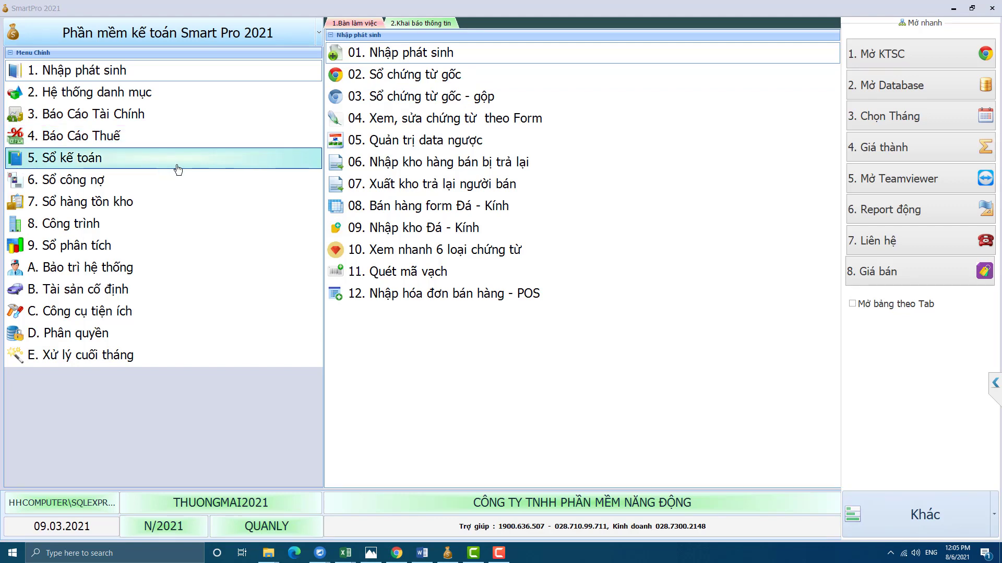
Open the Sổ chi tiết tiền vay report from the contract-based debt ledgers
left_click(152, 183)
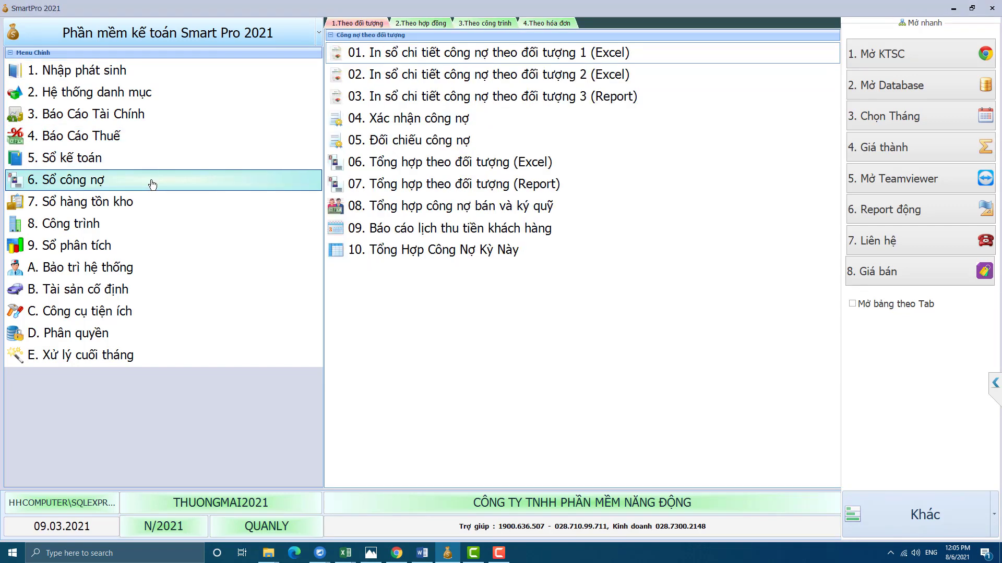
left_click(506, 23)
left_click(434, 24)
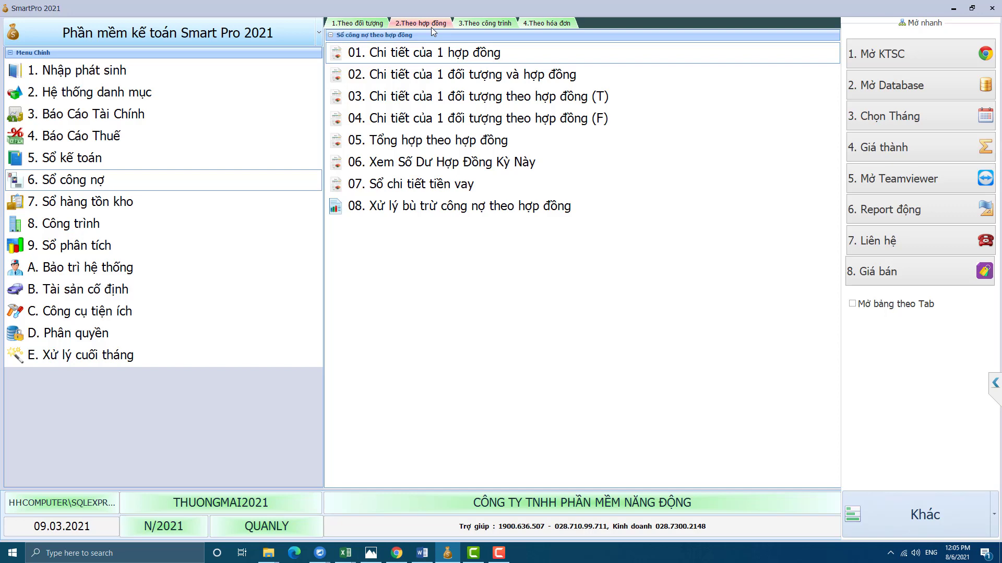
double_click(448, 183)
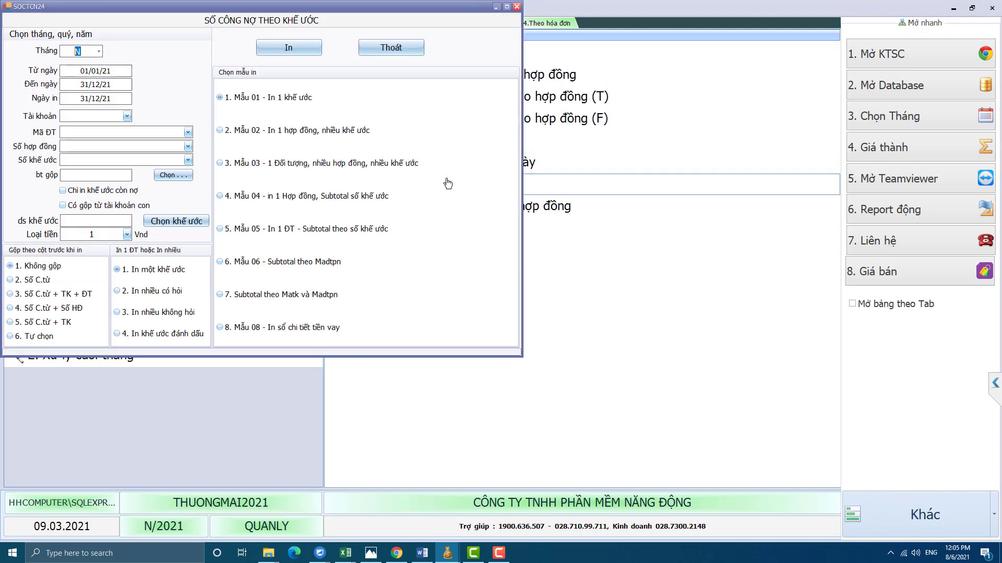
Print the loan note debt ledger for account 3411 and SACOMBANK using the single loan note template
left_click(107, 116)
type("3411")
left_click(188, 132)
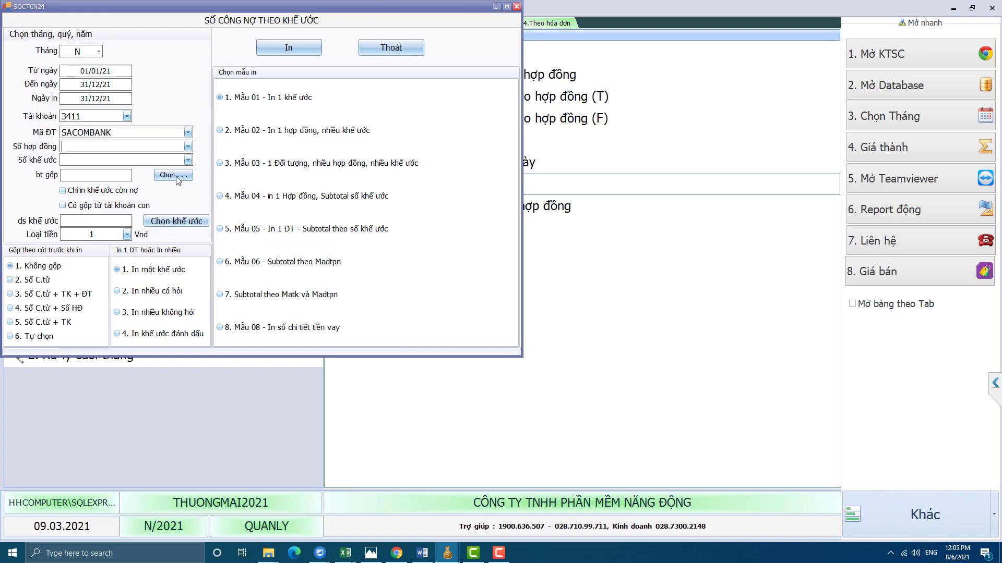
left_click(188, 146)
left_click(188, 148)
left_click(298, 48)
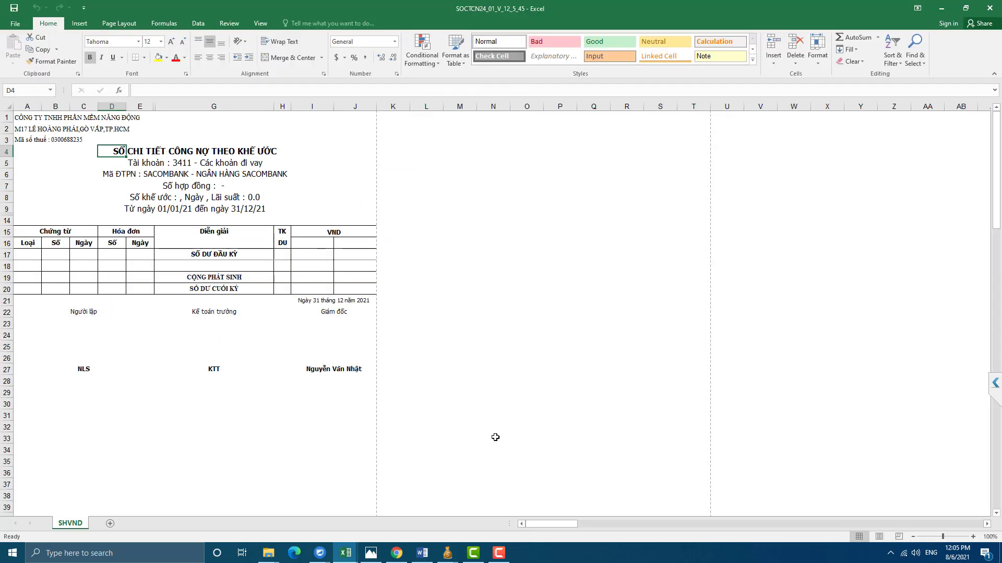
left_click(496, 557)
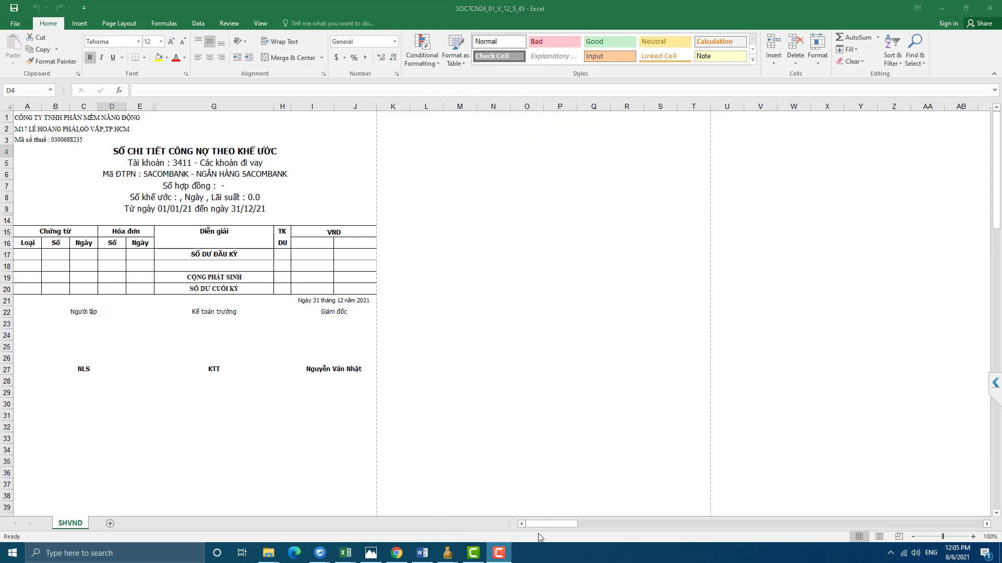
left_click(951, 505)
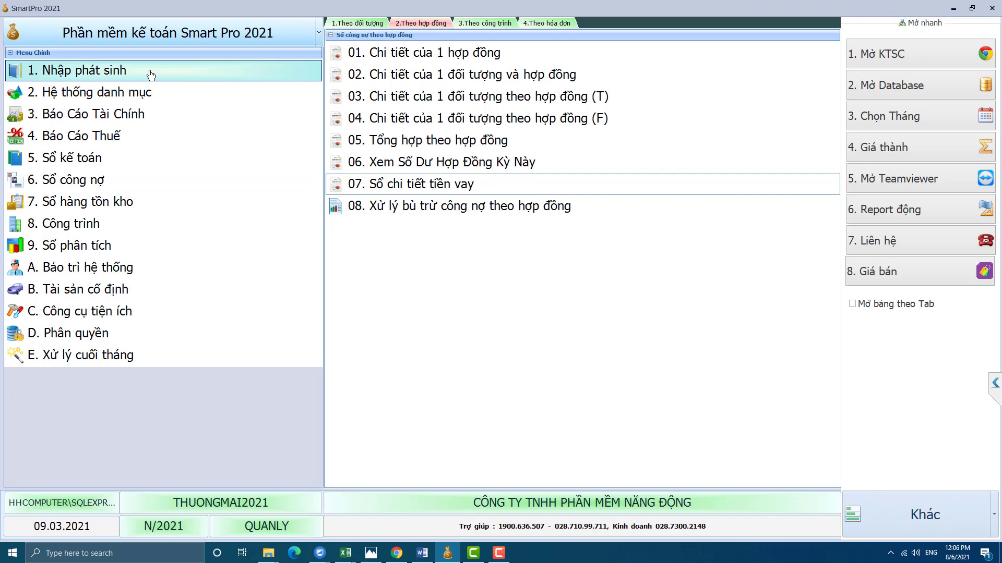
Open the Cài đặt thông số parameter table and filter the parameter names by "hợp đồng"
left_click(151, 75)
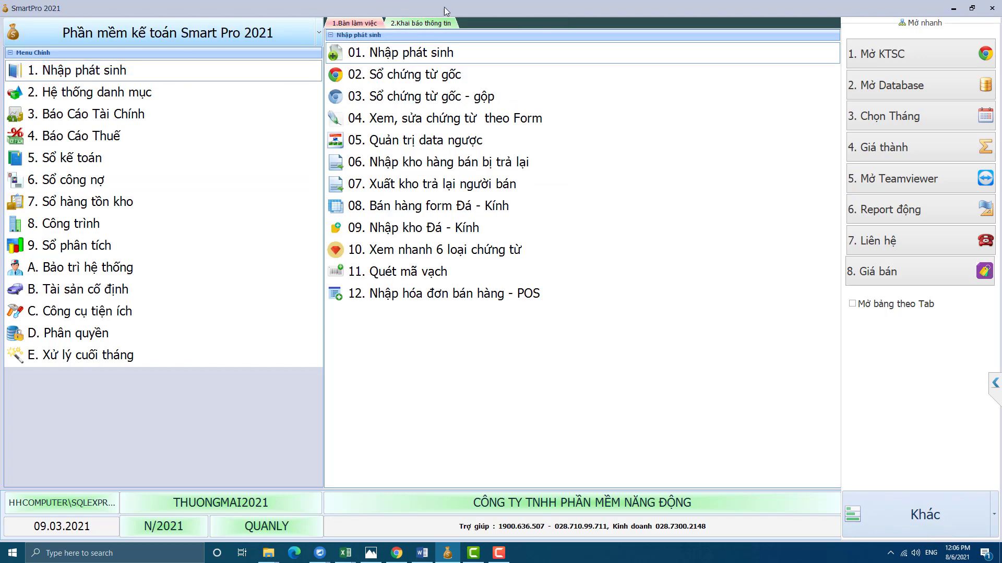
left_click(444, 24)
left_click(430, 57)
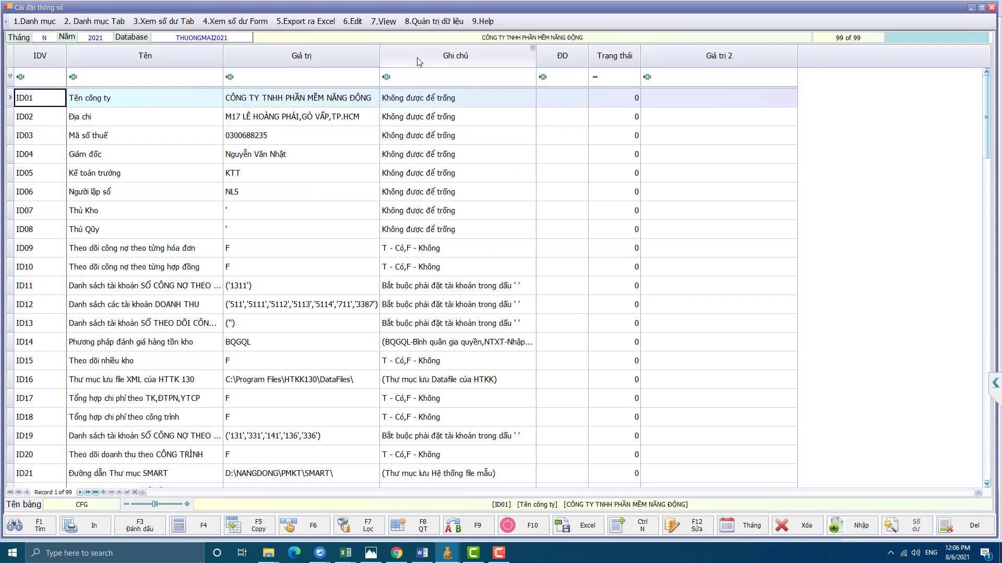
left_click(180, 83)
type("hợp đônmg")
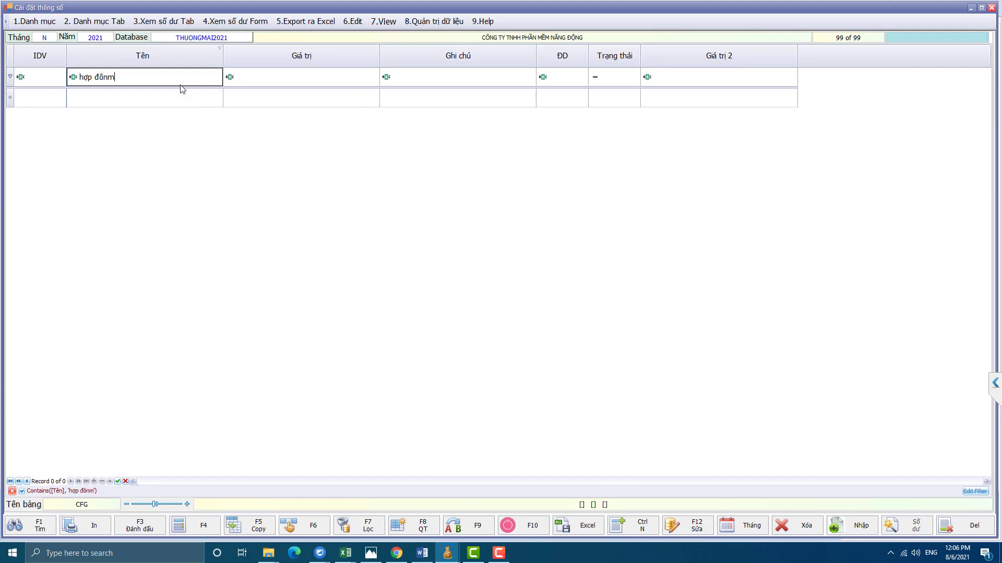
key("BackSpace")
type("gf")
key("Down")
key("Tab")
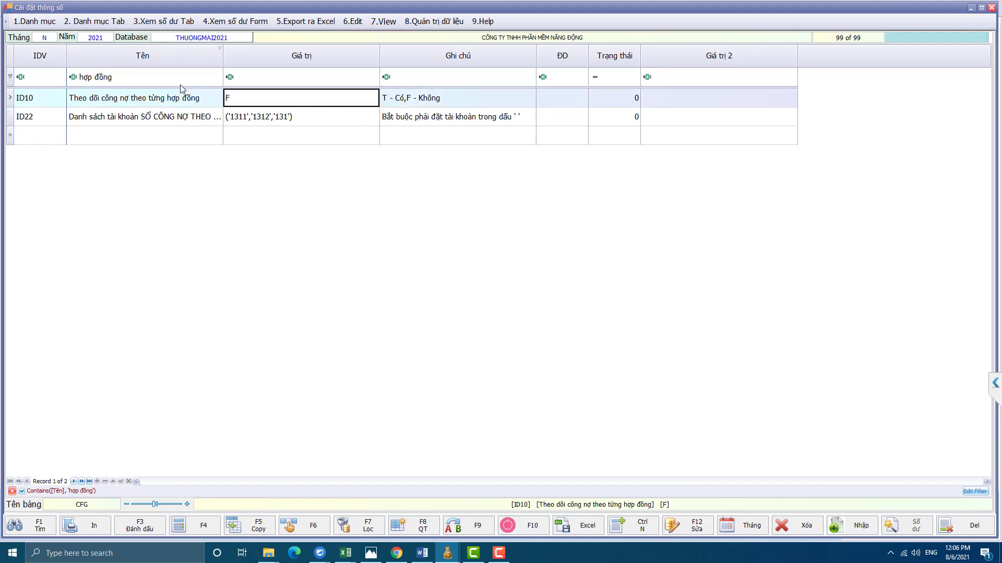
Set parameter ID10, Theo dõi công nợ theo từng hợp đồng, to T and replace account 131 in the ID22 contract debt account list
key("F10")
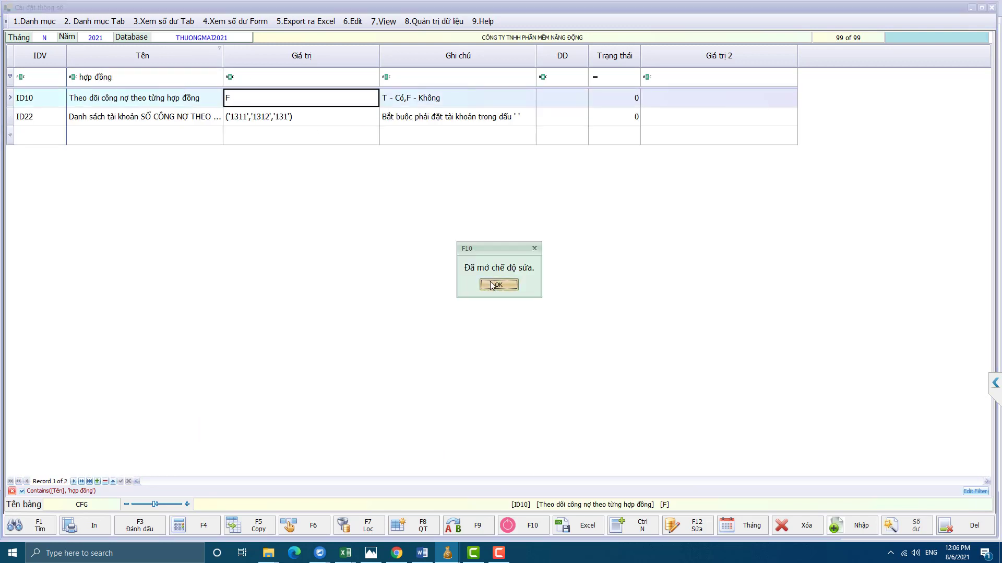
left_click(498, 285)
type("t")
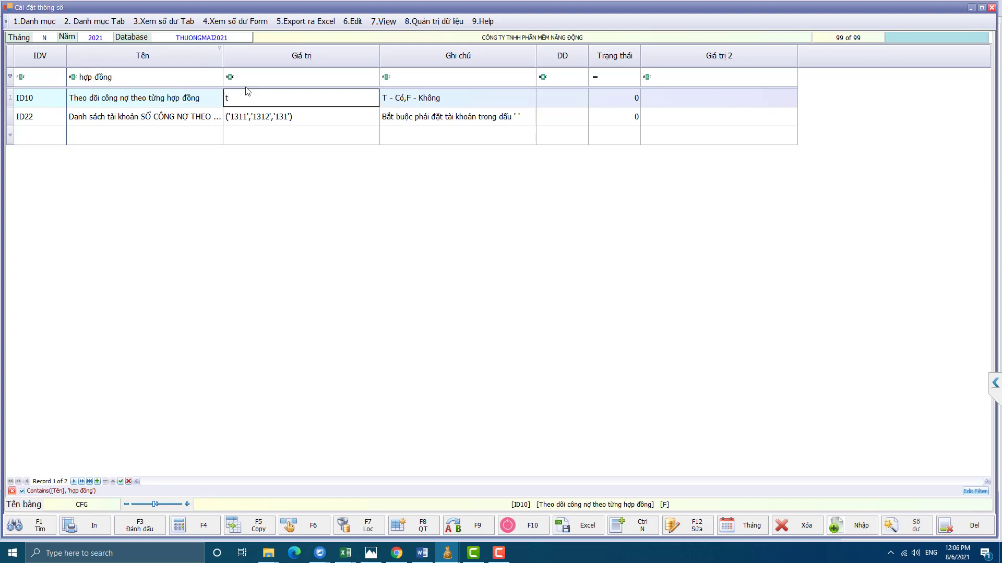
key("Down")
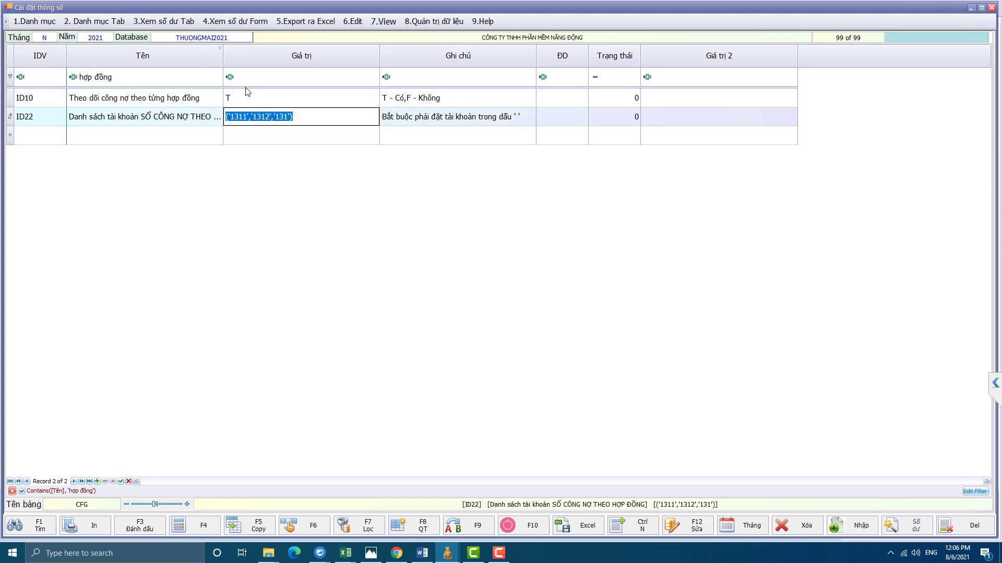
left_click(289, 117)
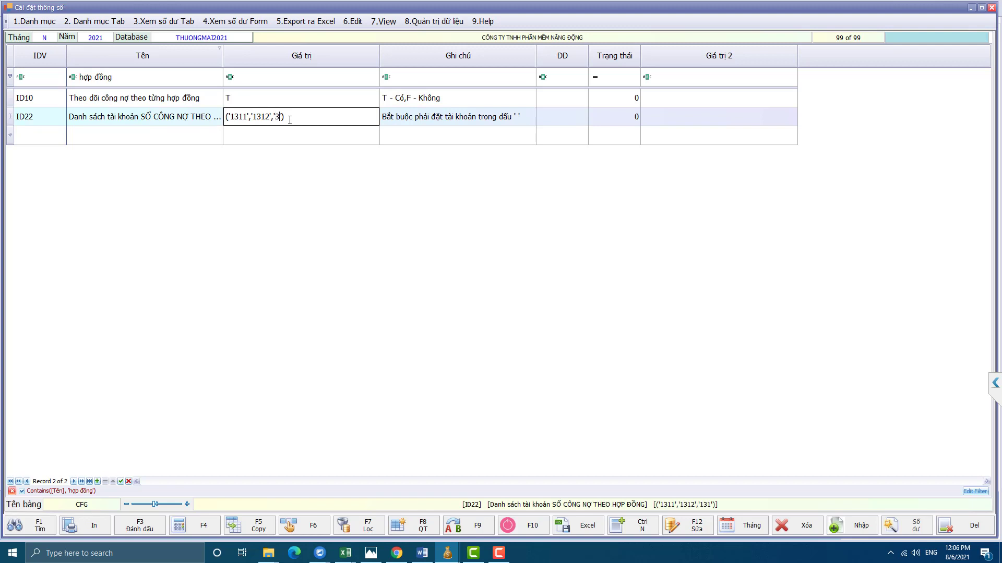
left_click(991, 7)
Run Kiểm tra và Cập nhật số dư các danh mục from system maintenance and close its notices
left_click(79, 267)
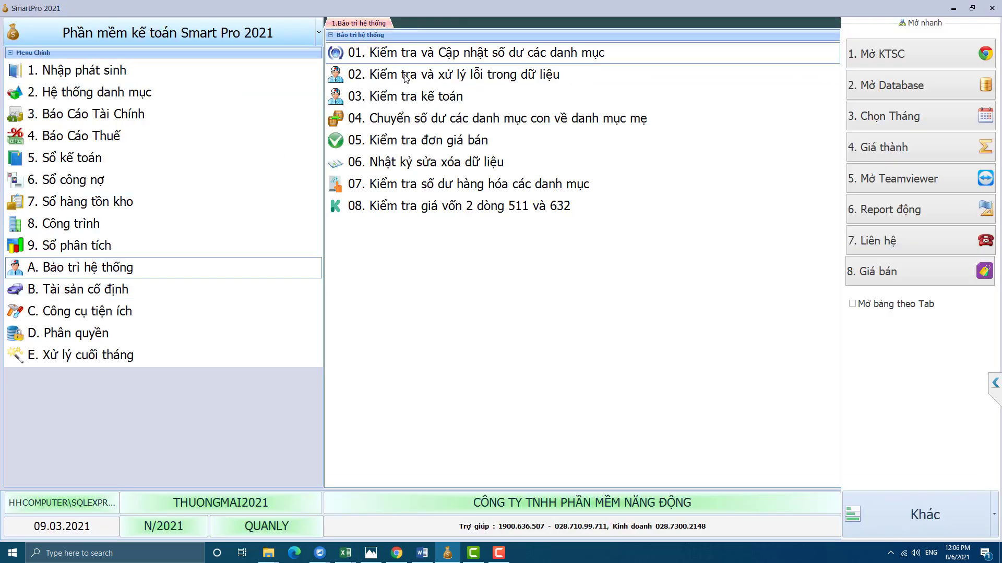
left_click(441, 61)
left_click(186, 201)
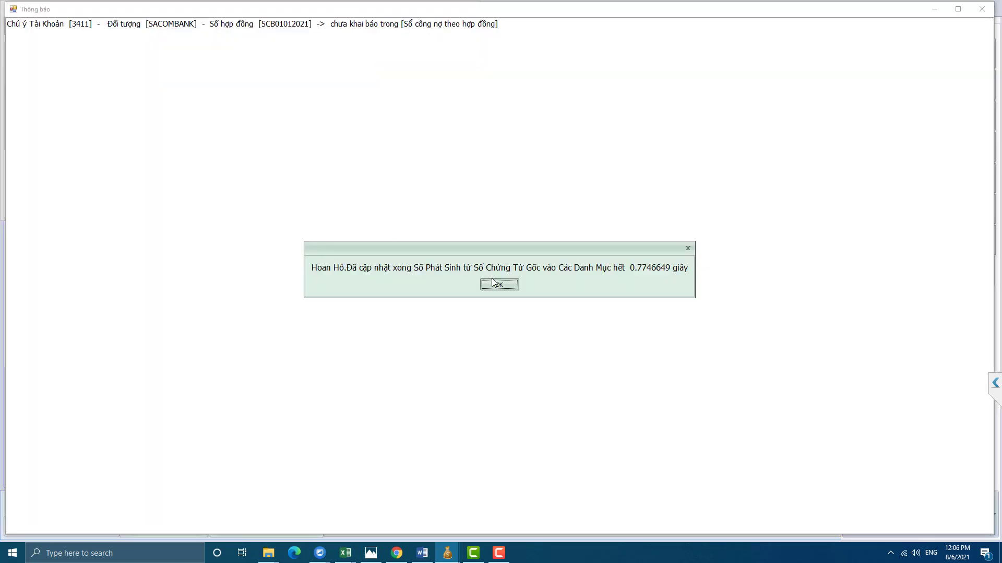
left_click(494, 283)
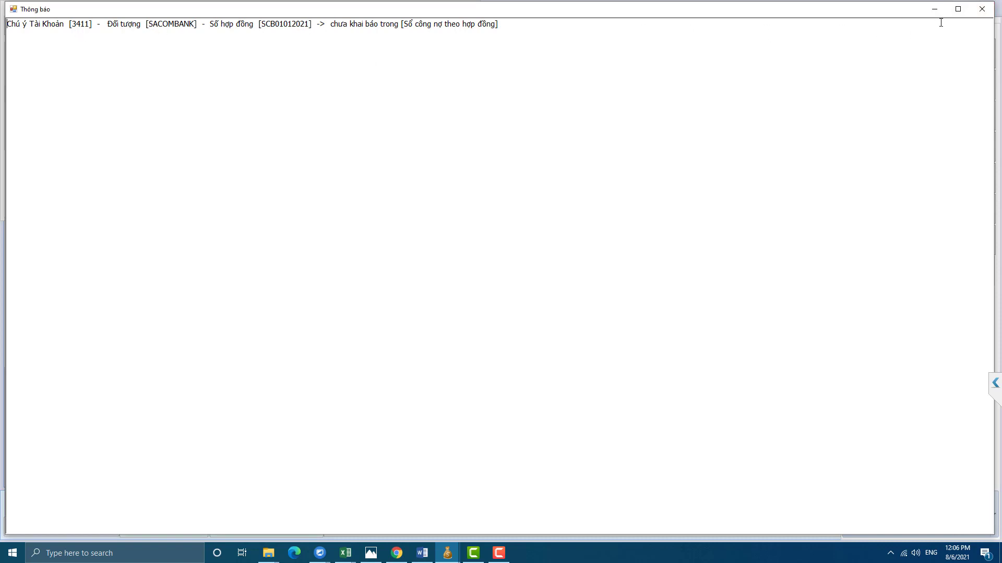
left_click(982, 8)
left_click(335, 195)
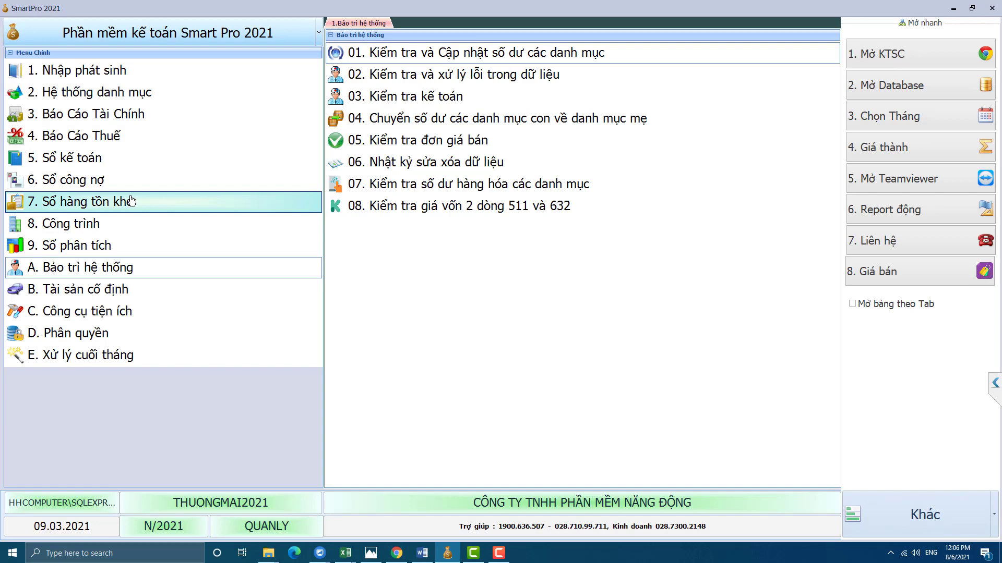
Open the list of contract-based debt ledgers under Sổ công nợ
left_click(99, 180)
left_click(417, 22)
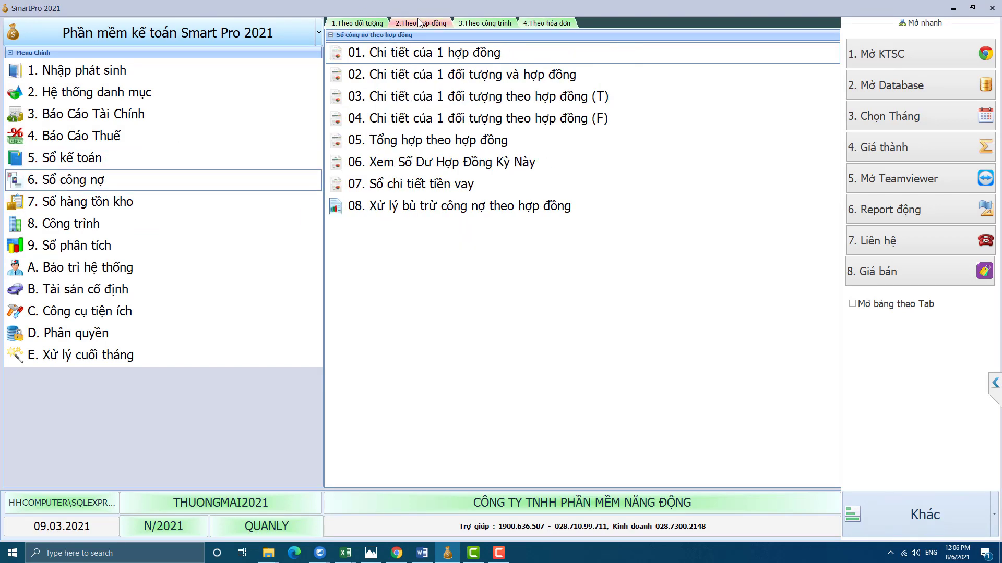